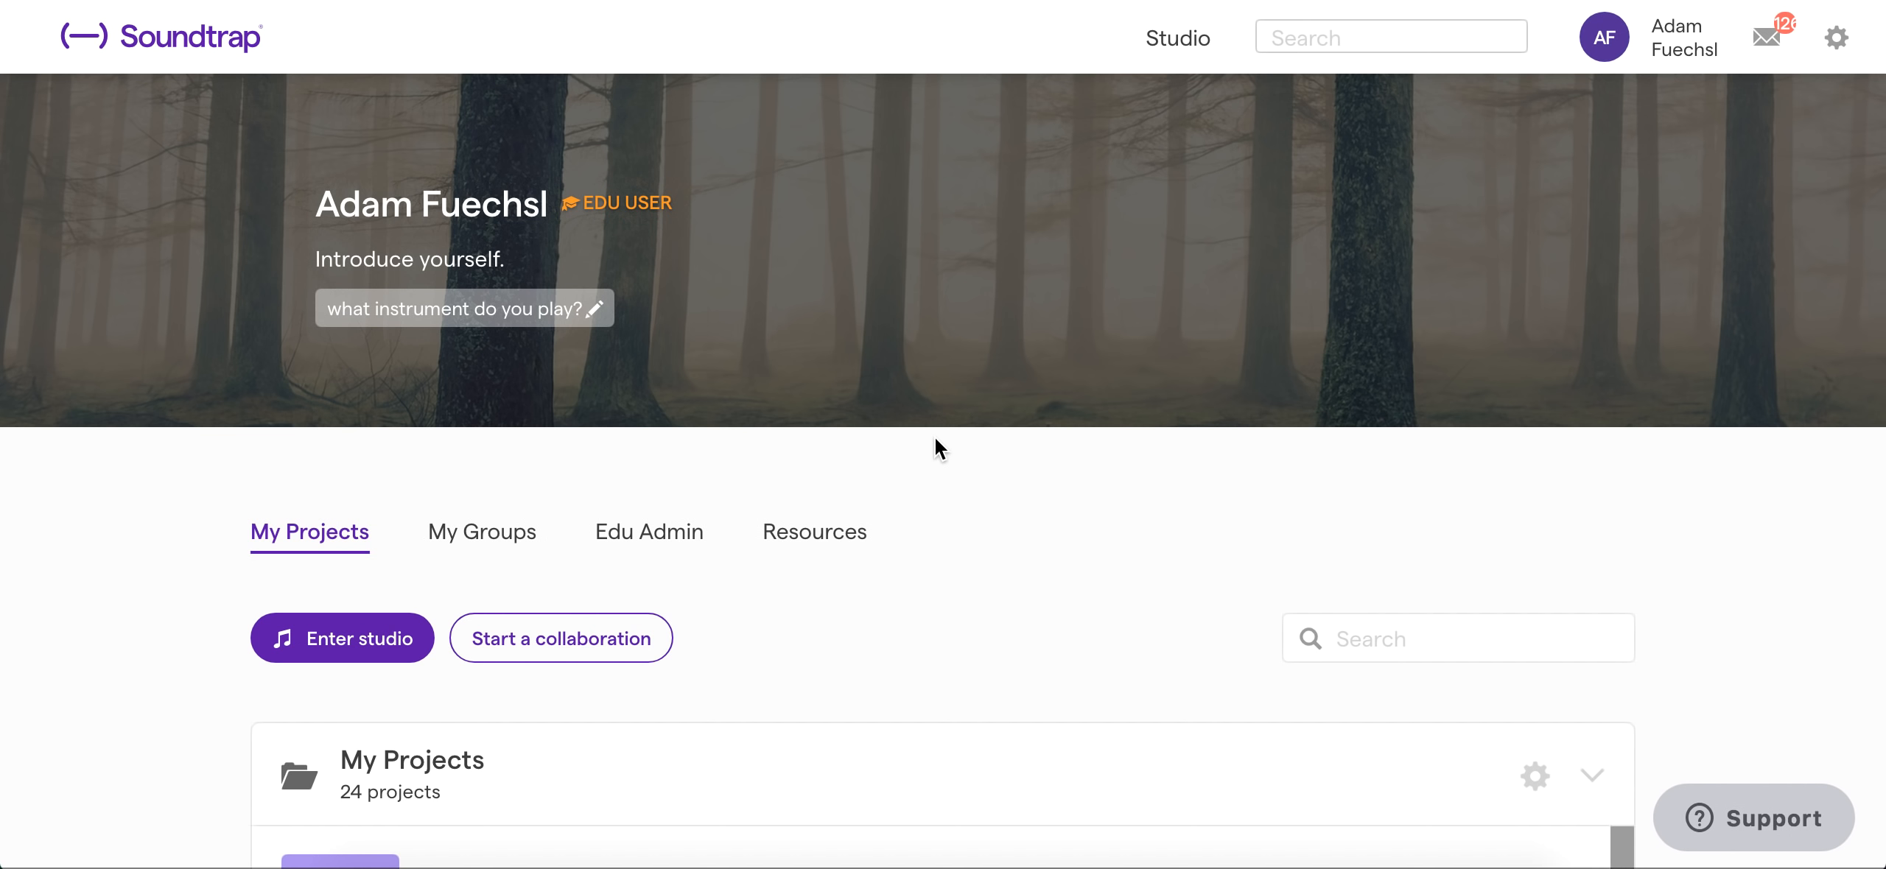
Open the A1 practice project from the My Projects list in the studio
{"action": "scroll", "coordinate": [934, 437], "scroll_direction": "down", "scroll_amount": 6}
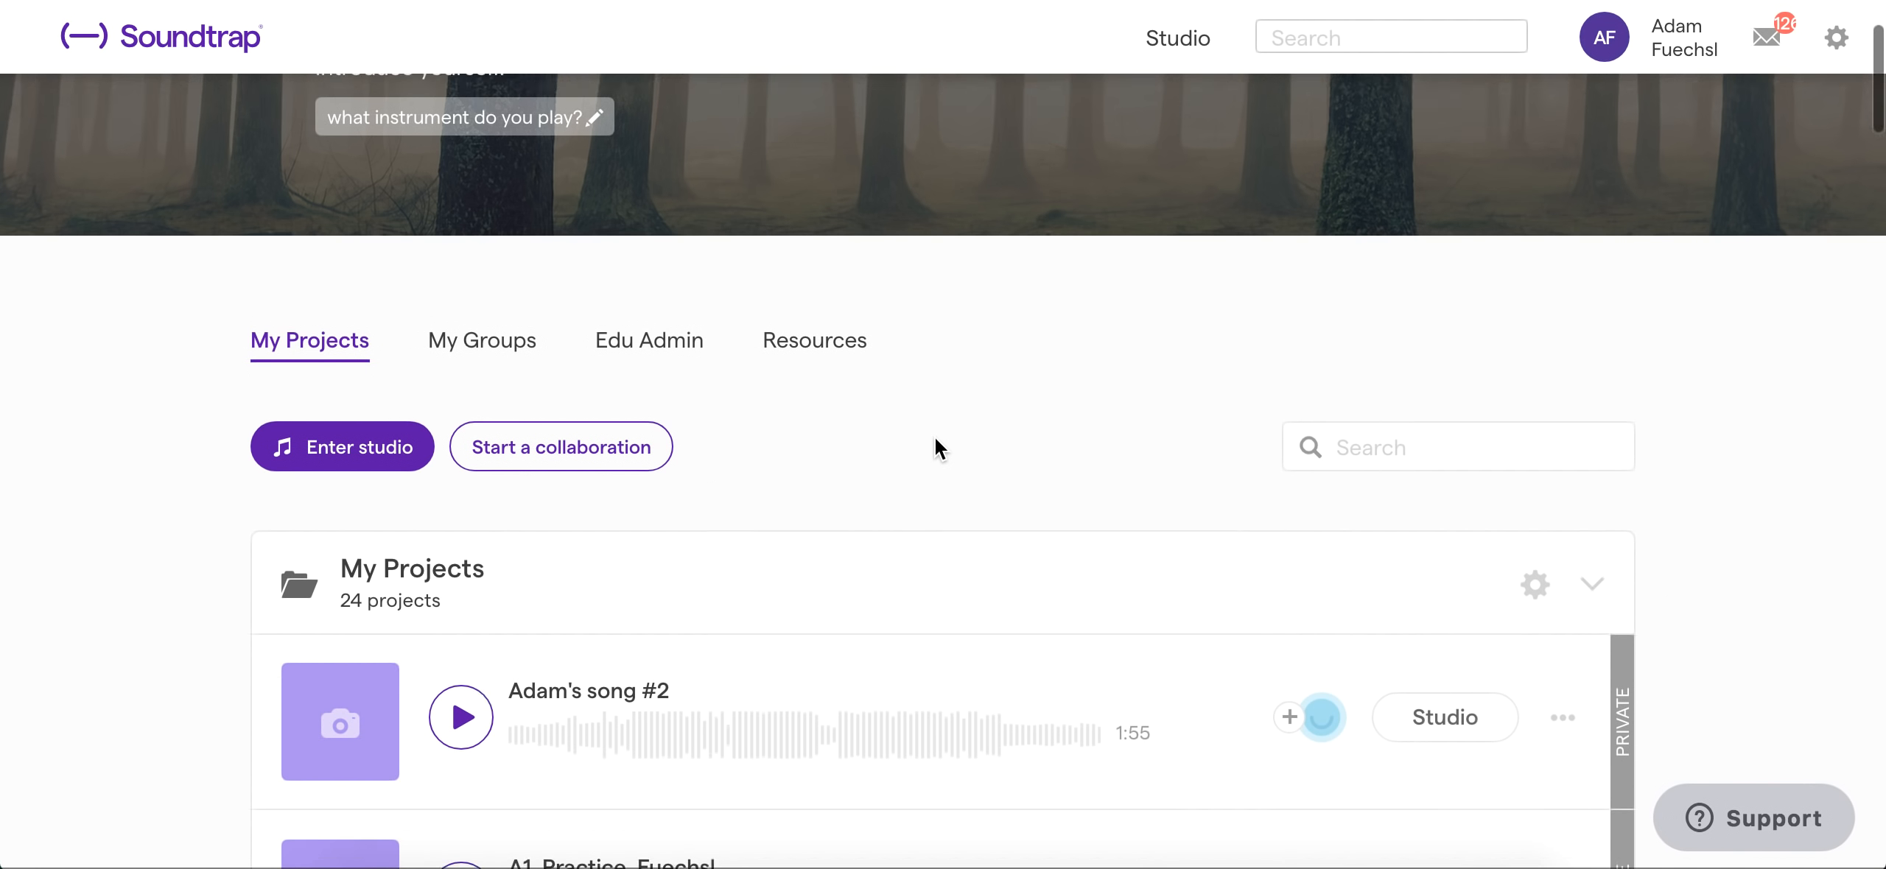
{"action": "scroll", "coordinate": [934, 438], "scroll_direction": "down", "scroll_amount": 1}
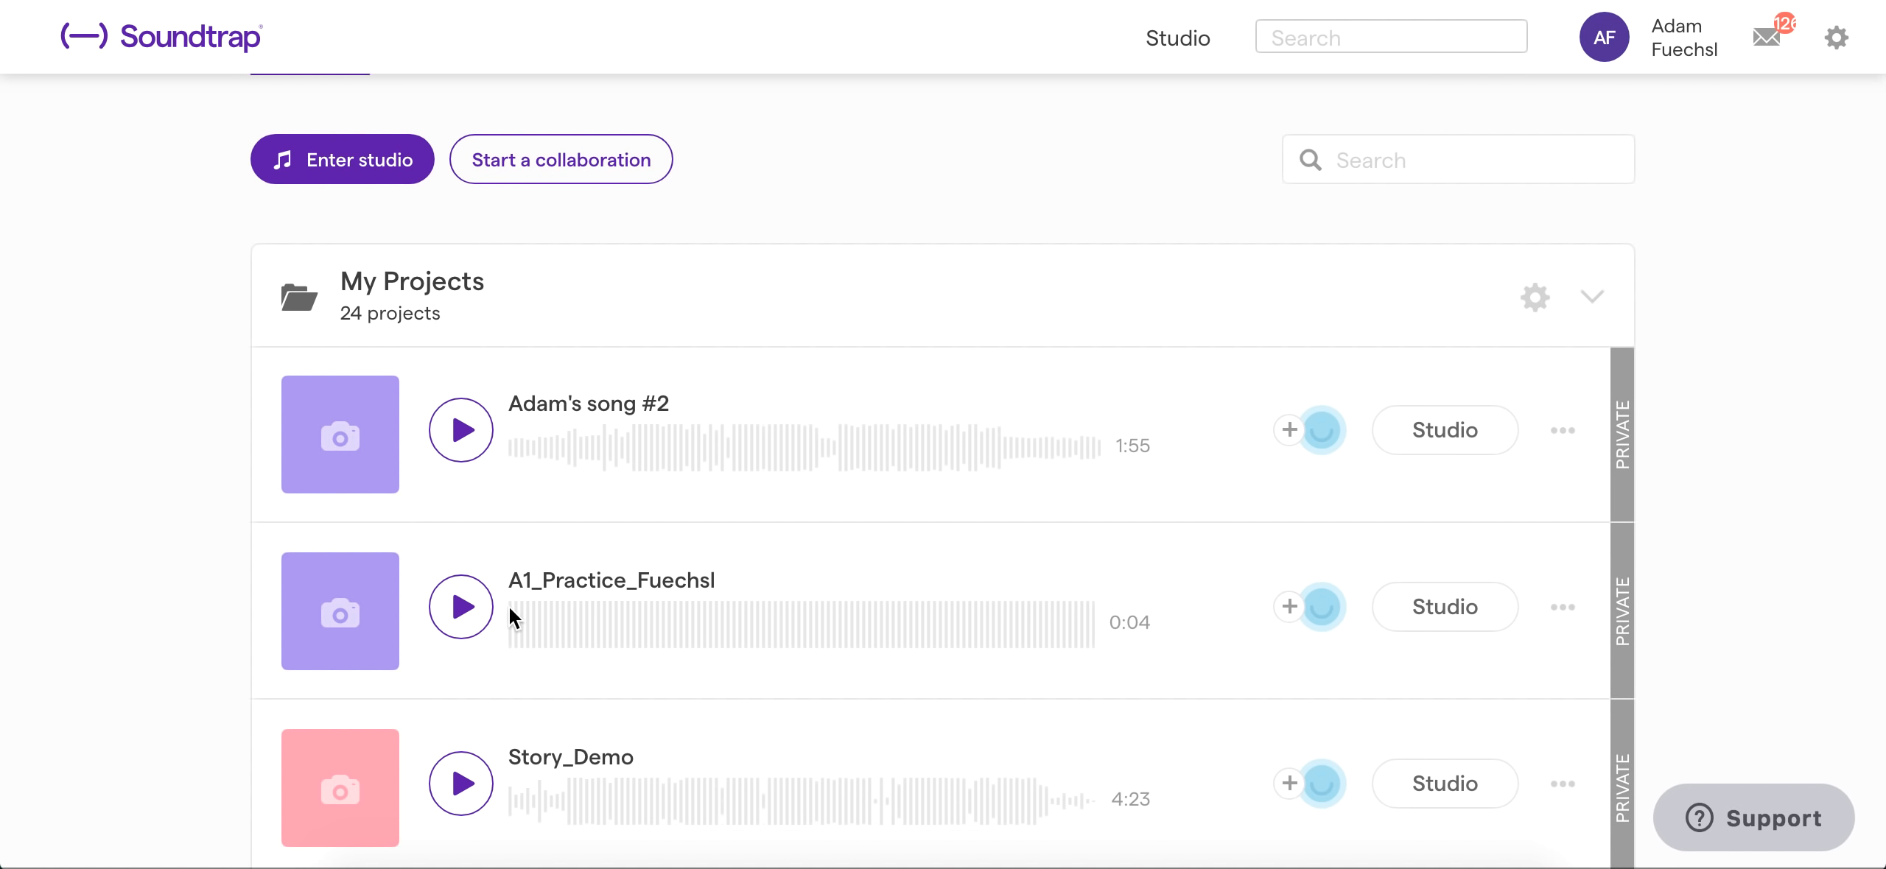
{"action": "left_click", "coordinate": [1432, 609]}
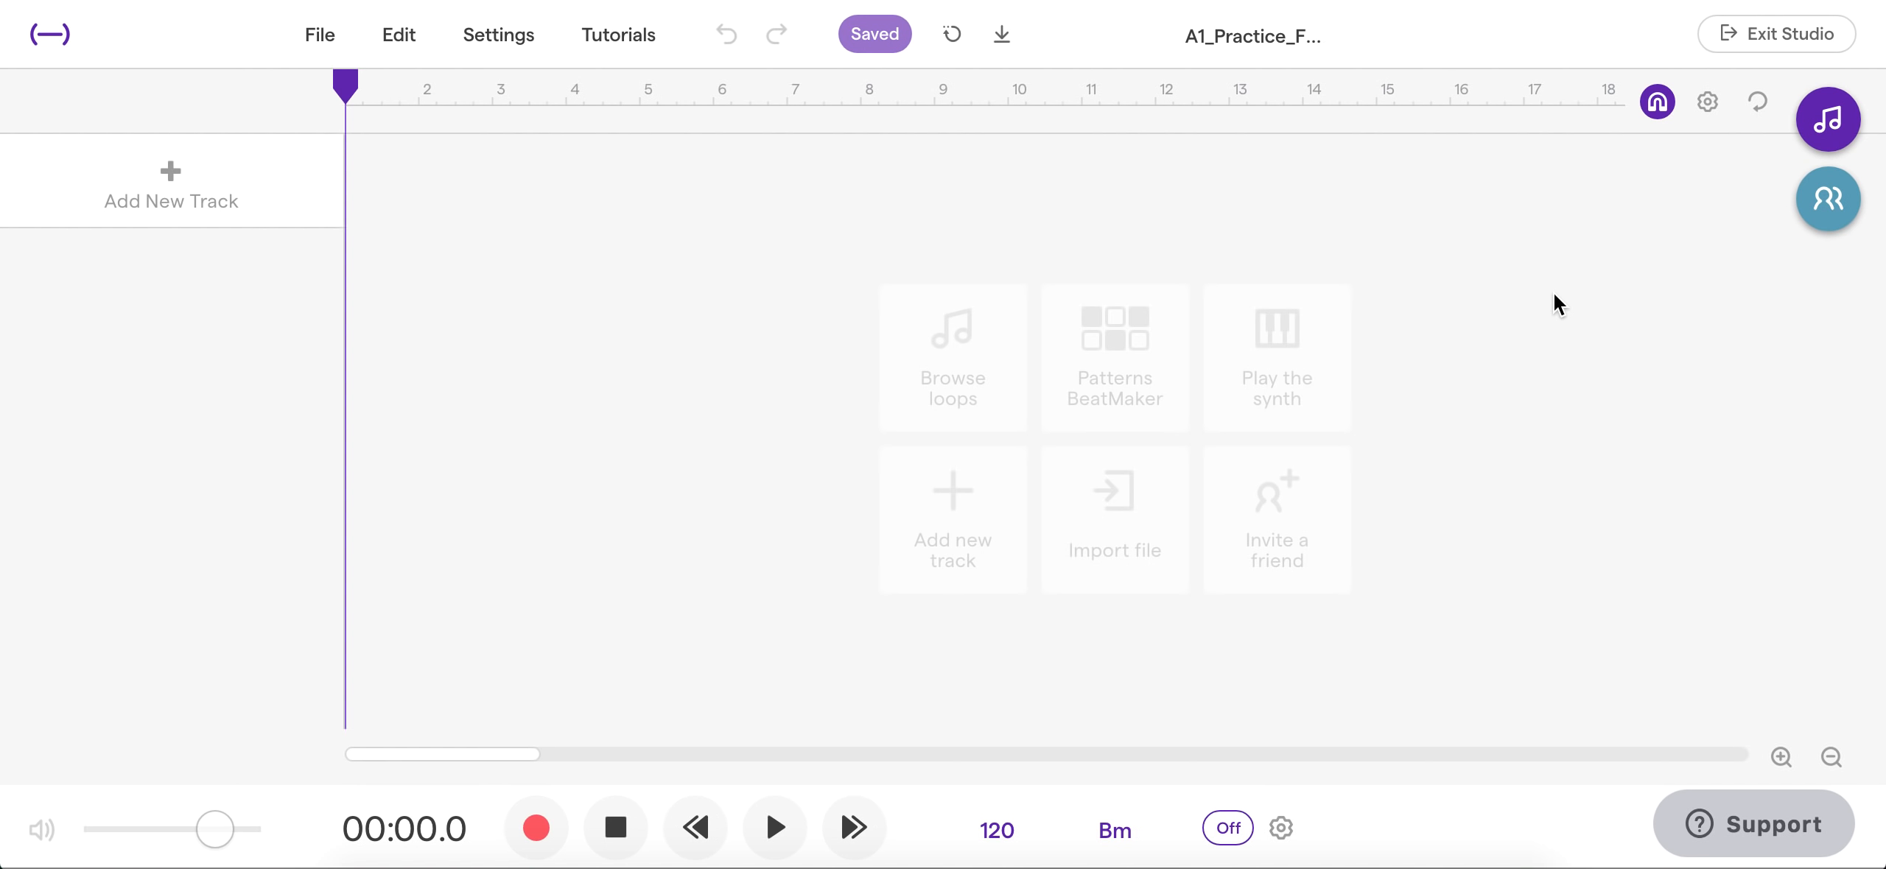
Search the loop library for "Drums edgy", starting from the Drums category
{"action": "left_click", "coordinate": [1834, 122]}
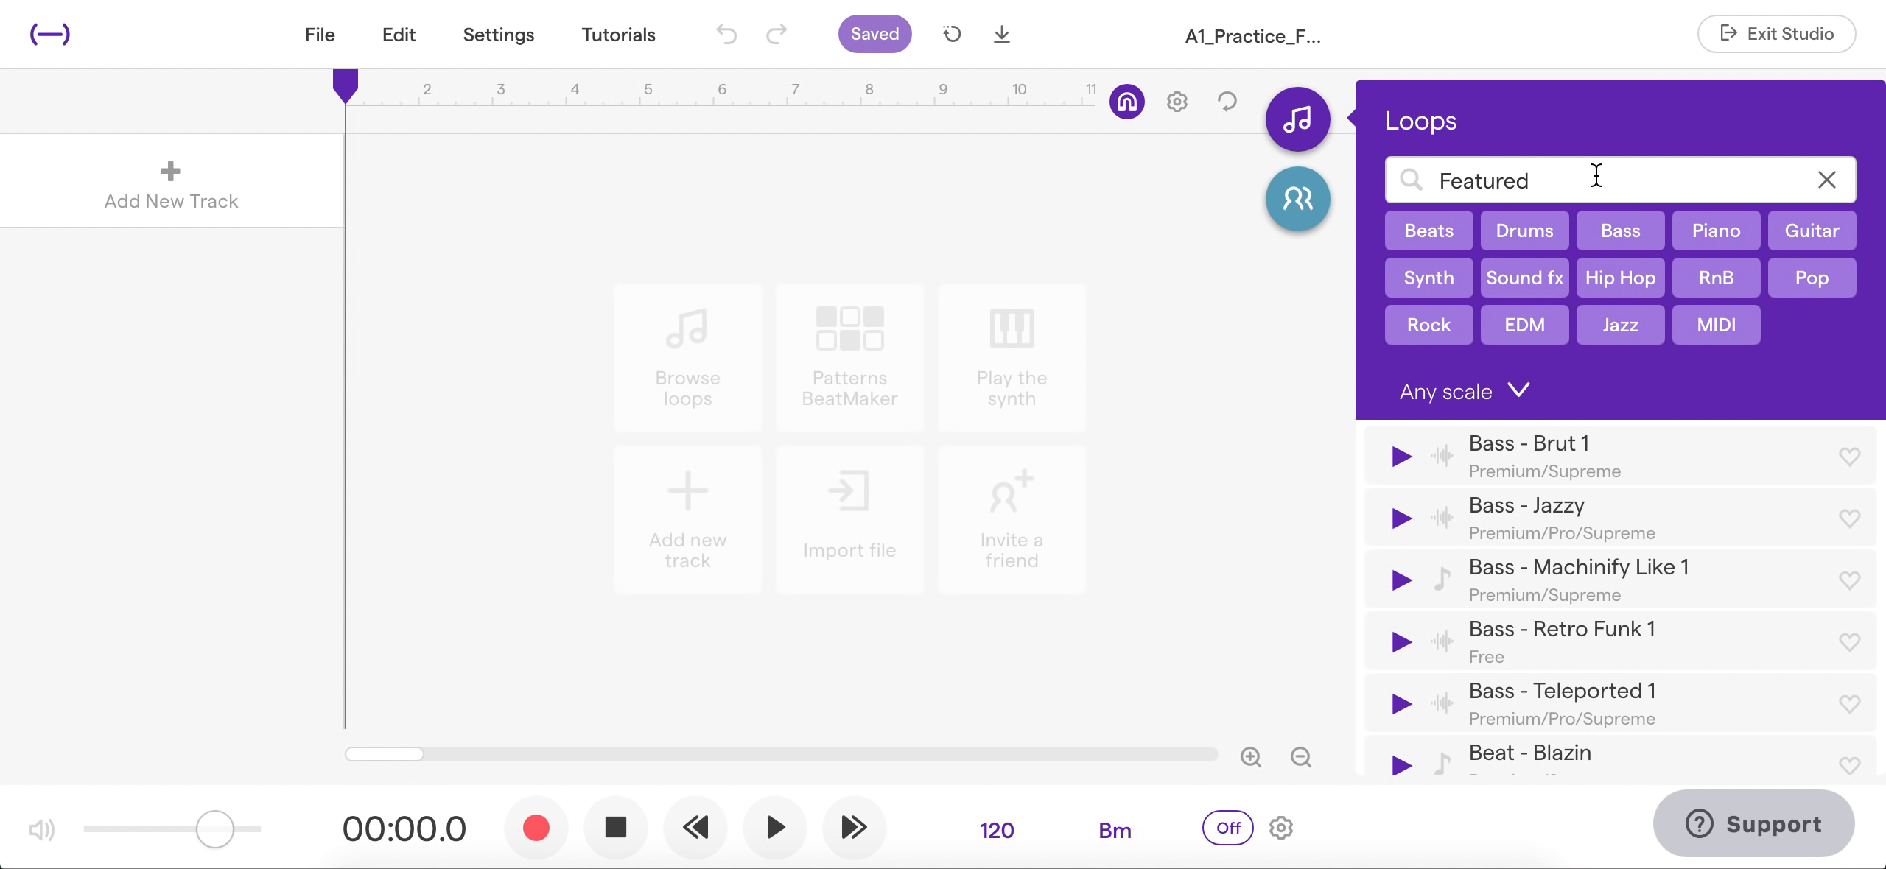
{"action": "double_click", "coordinate": [1549, 179]}
{"action": "key", "text": "BackSpace"}
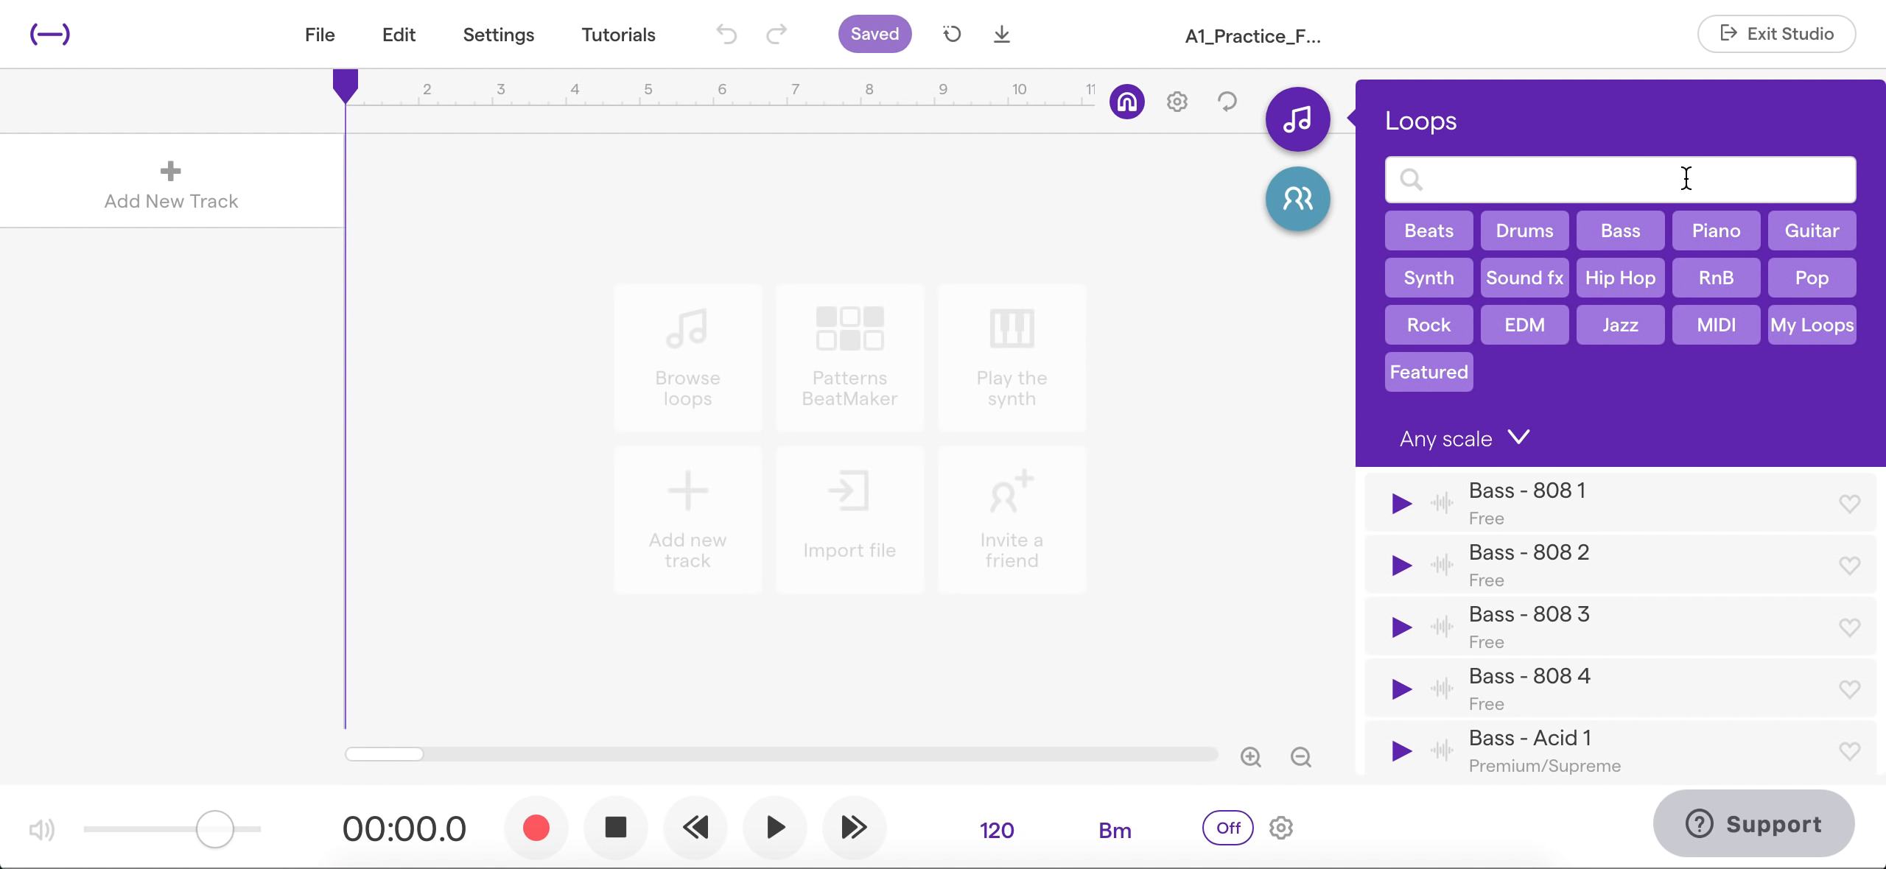
{"action": "left_click", "coordinate": [1507, 233]}
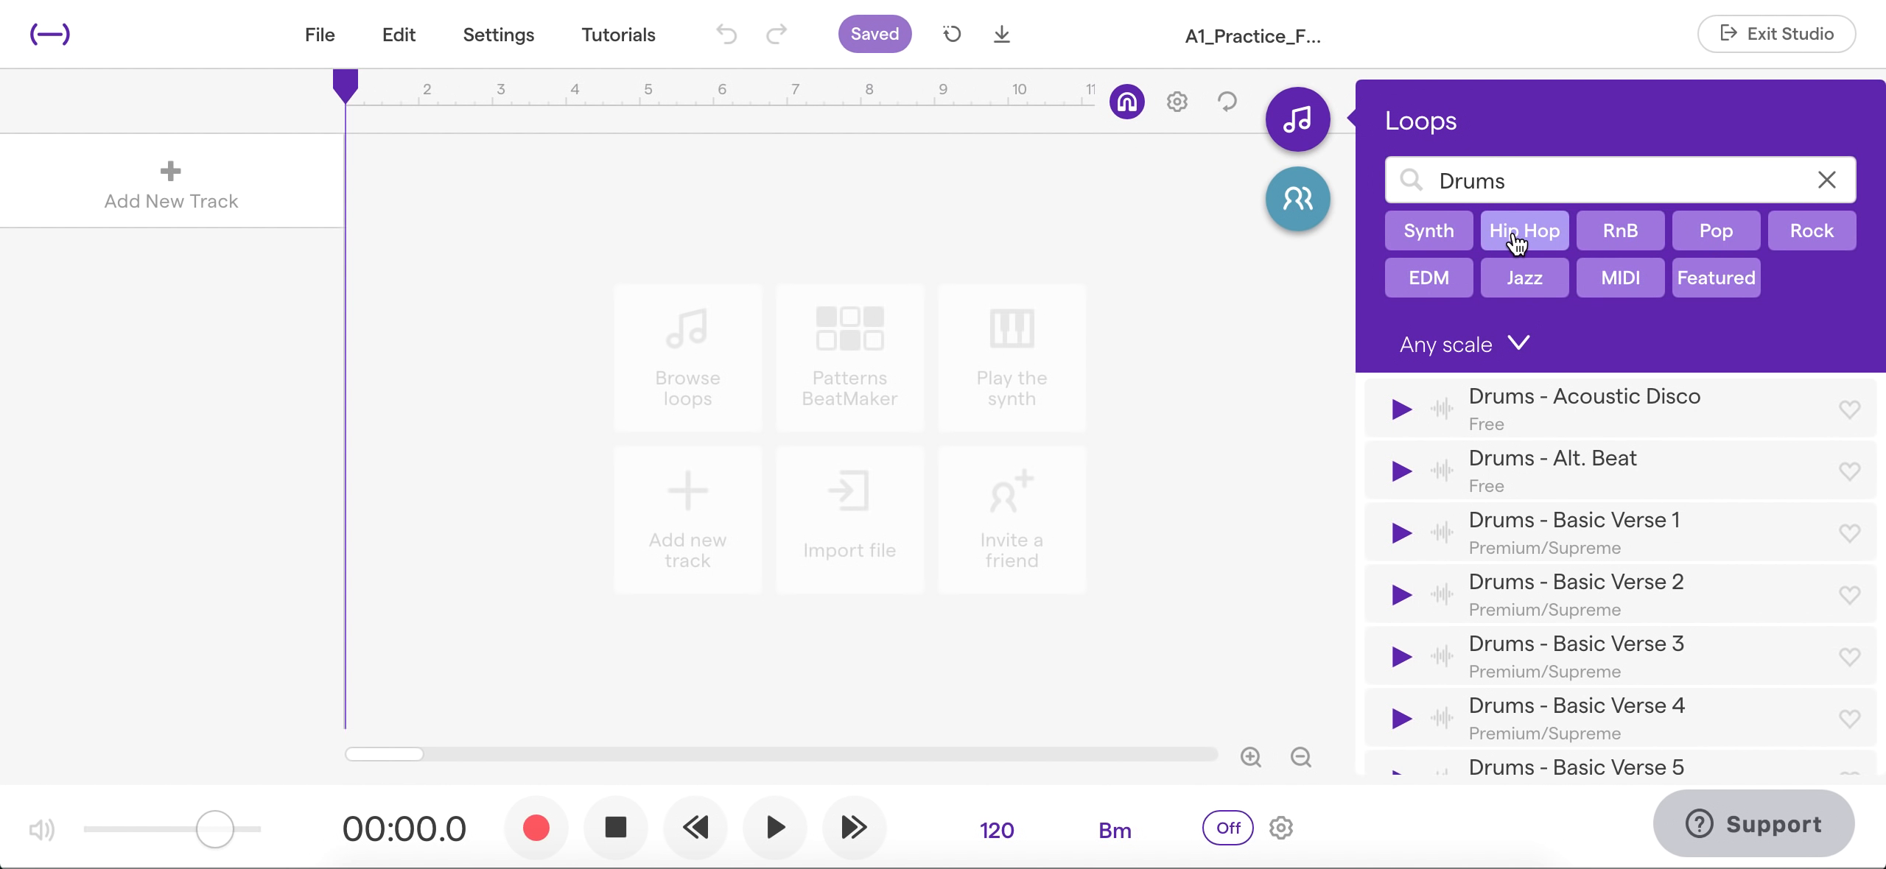
{"action": "type", "text": "edgy"}
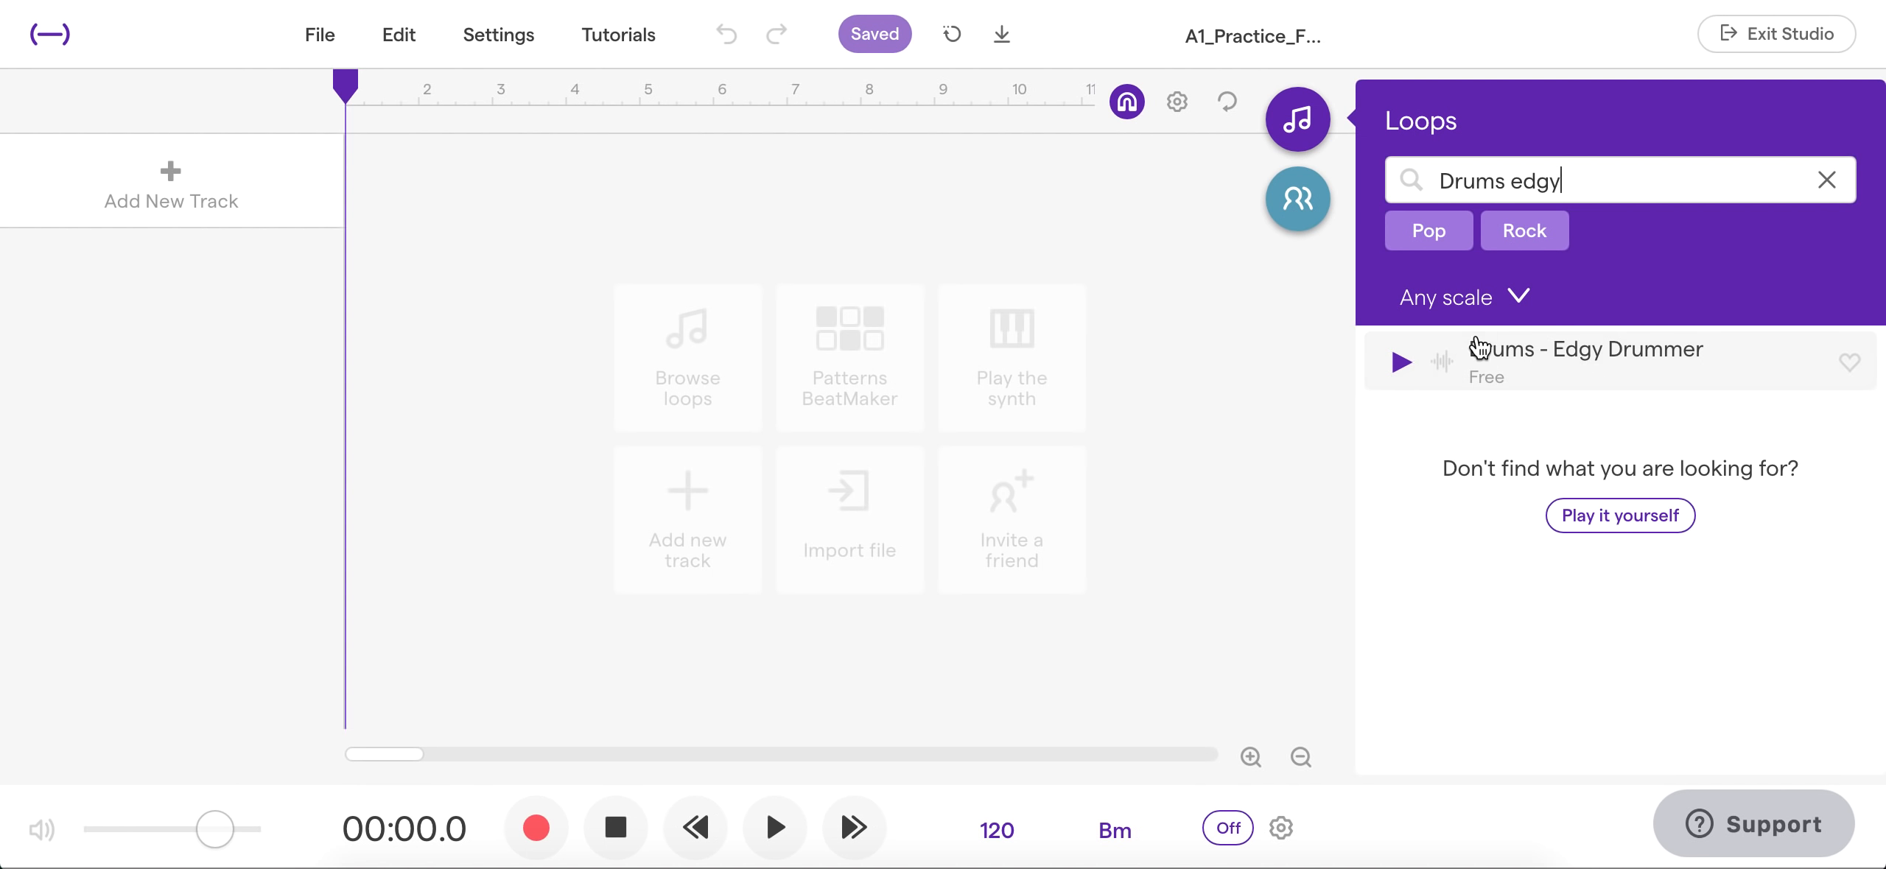
Add the Drums - Edgy Drummer loop as a new track starting at bar 1 and play it back
{"action": "left_click", "coordinate": [1401, 364]}
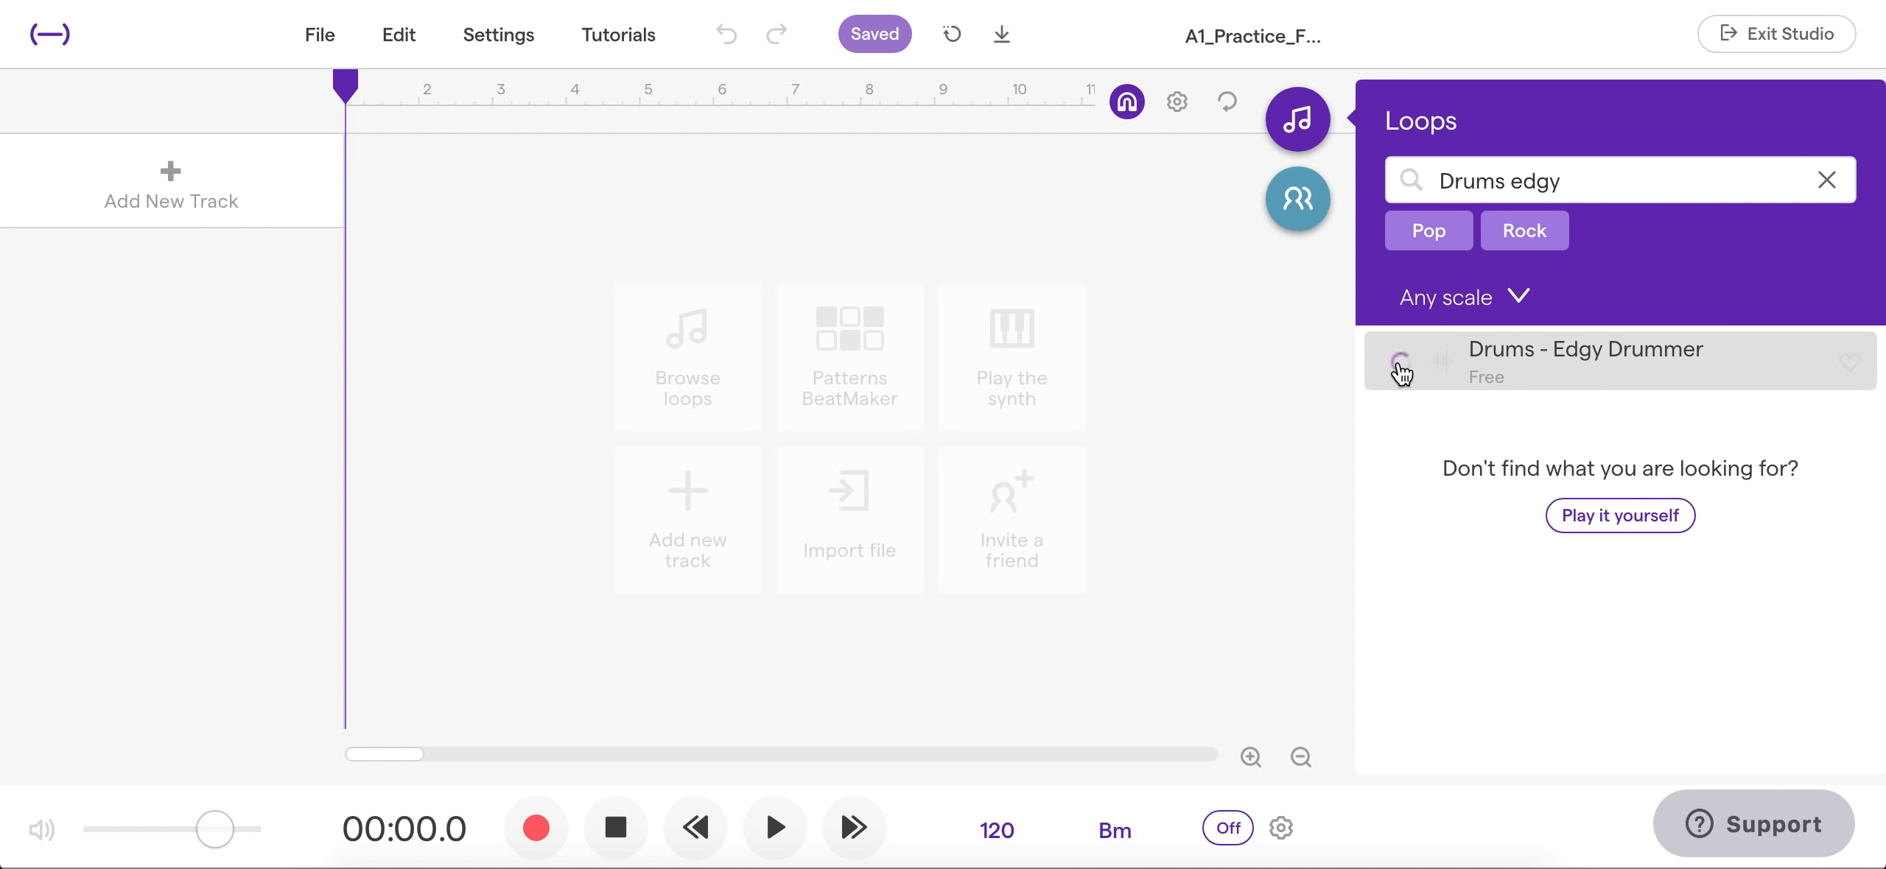
{"action": "left_click", "coordinate": [1401, 365]}
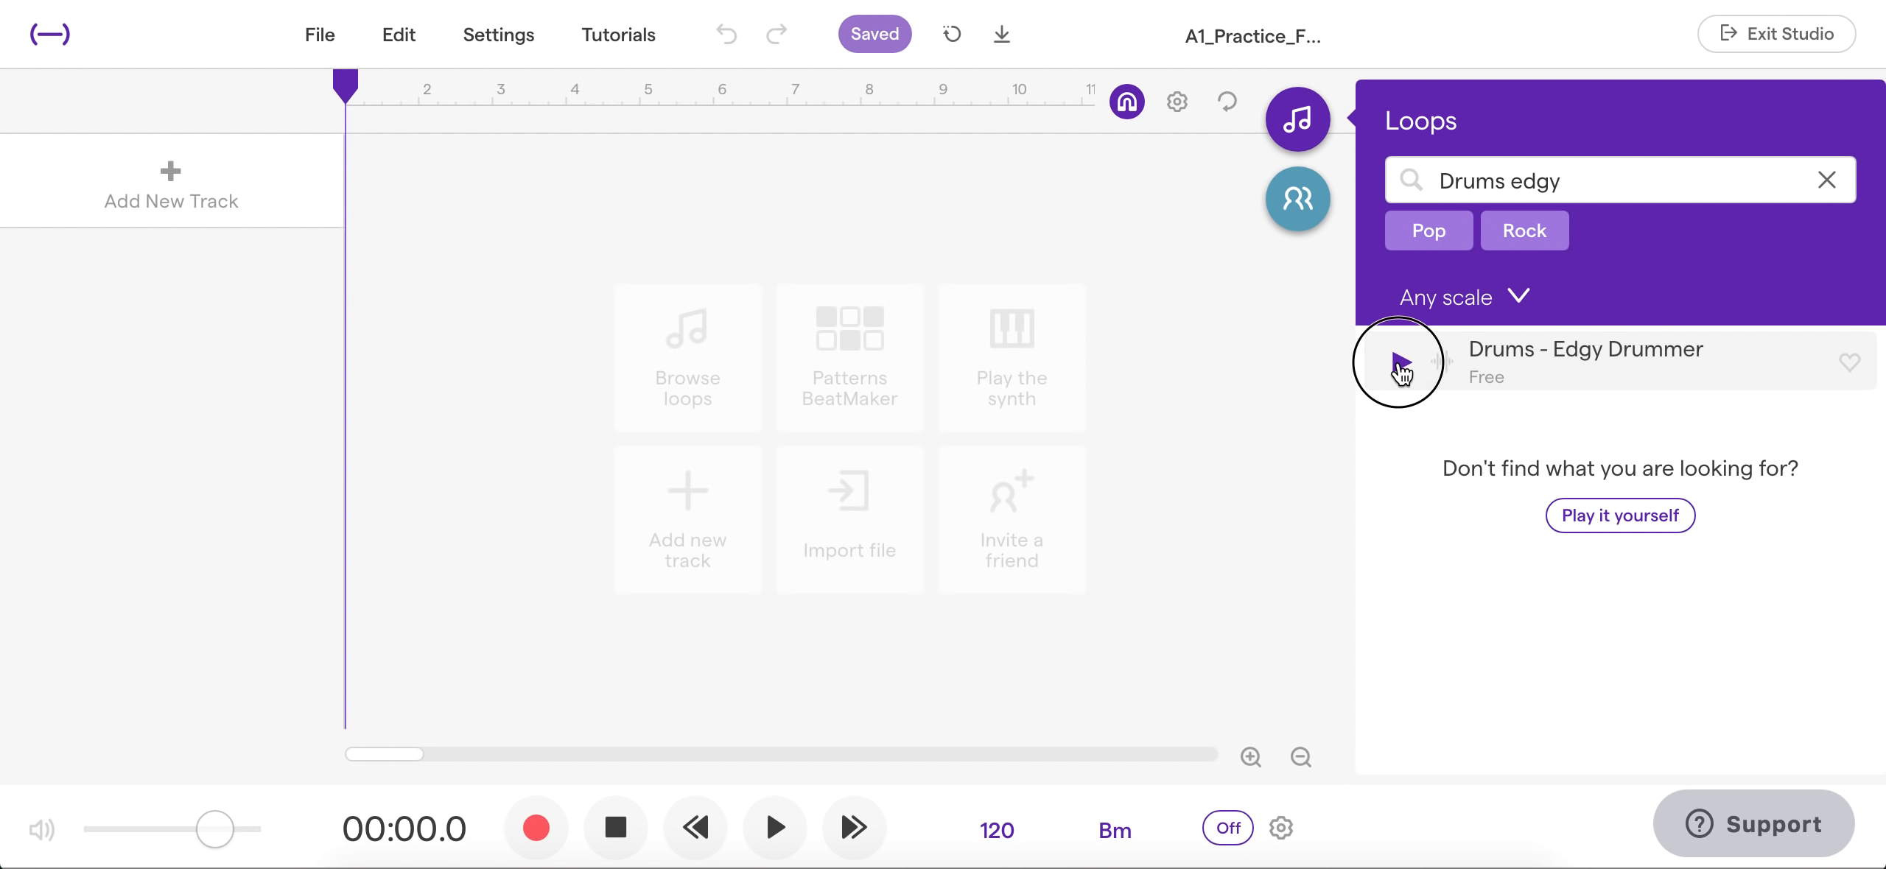
{"action": "left_click_drag", "start_coordinate": [1546, 385], "coordinate": [355, 270]}
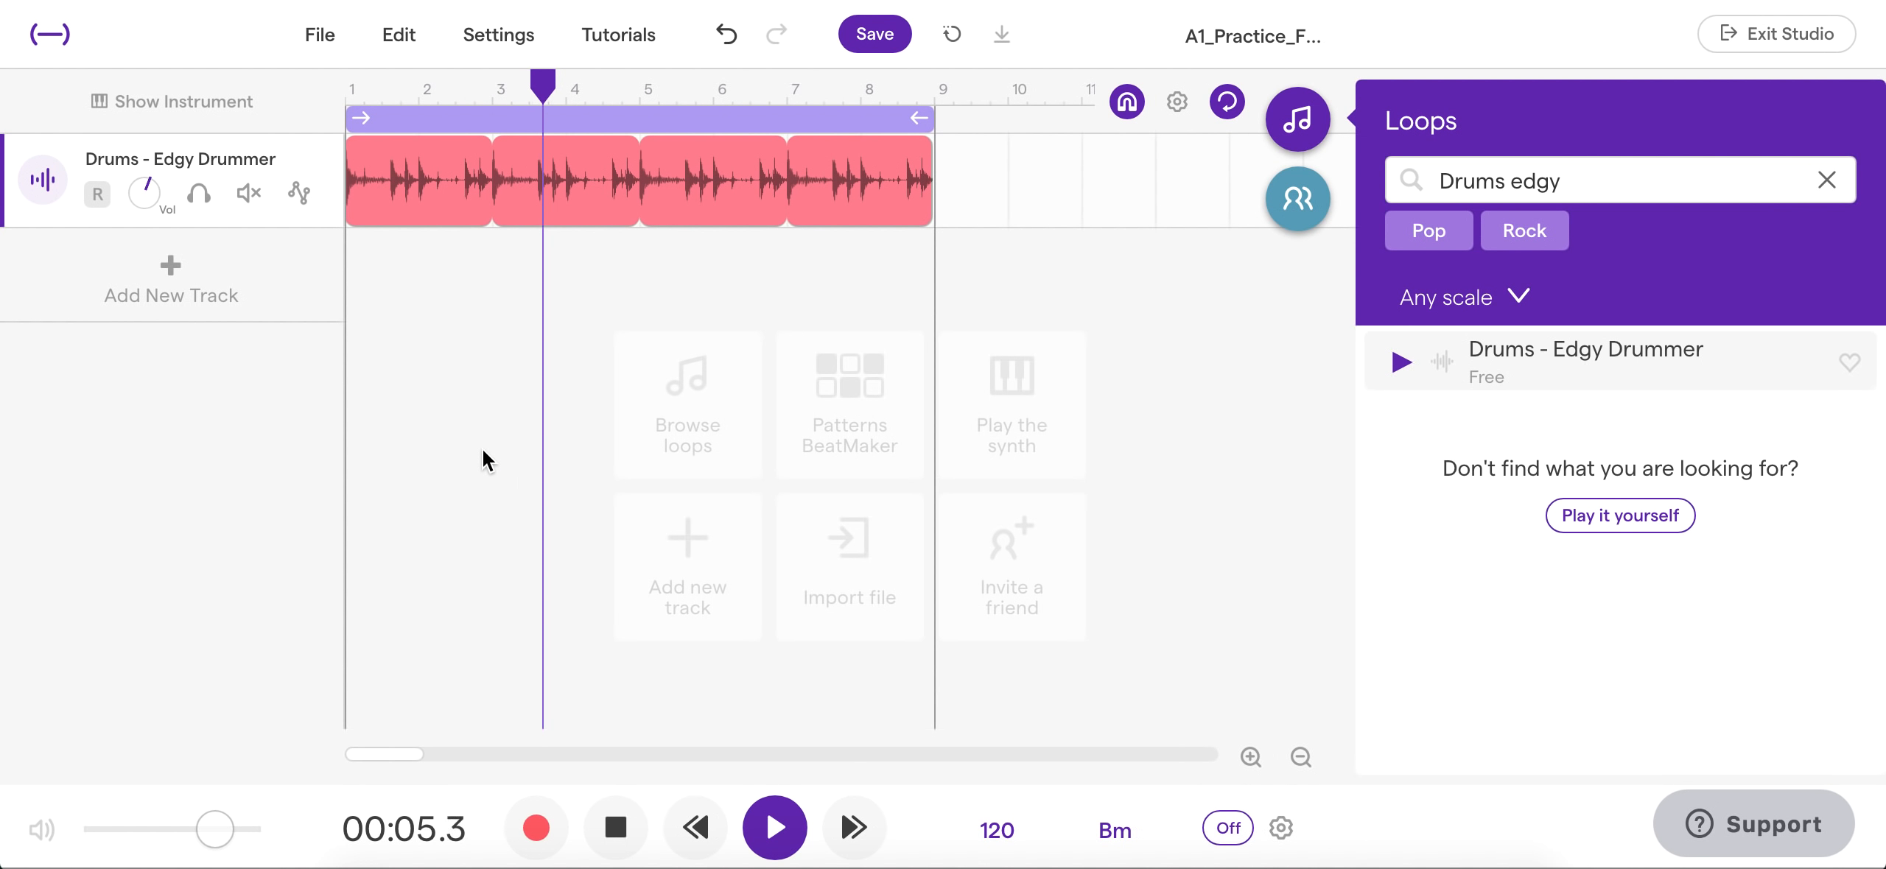
{"action": "key", "text": "XF86AudioRaiseVolume"}
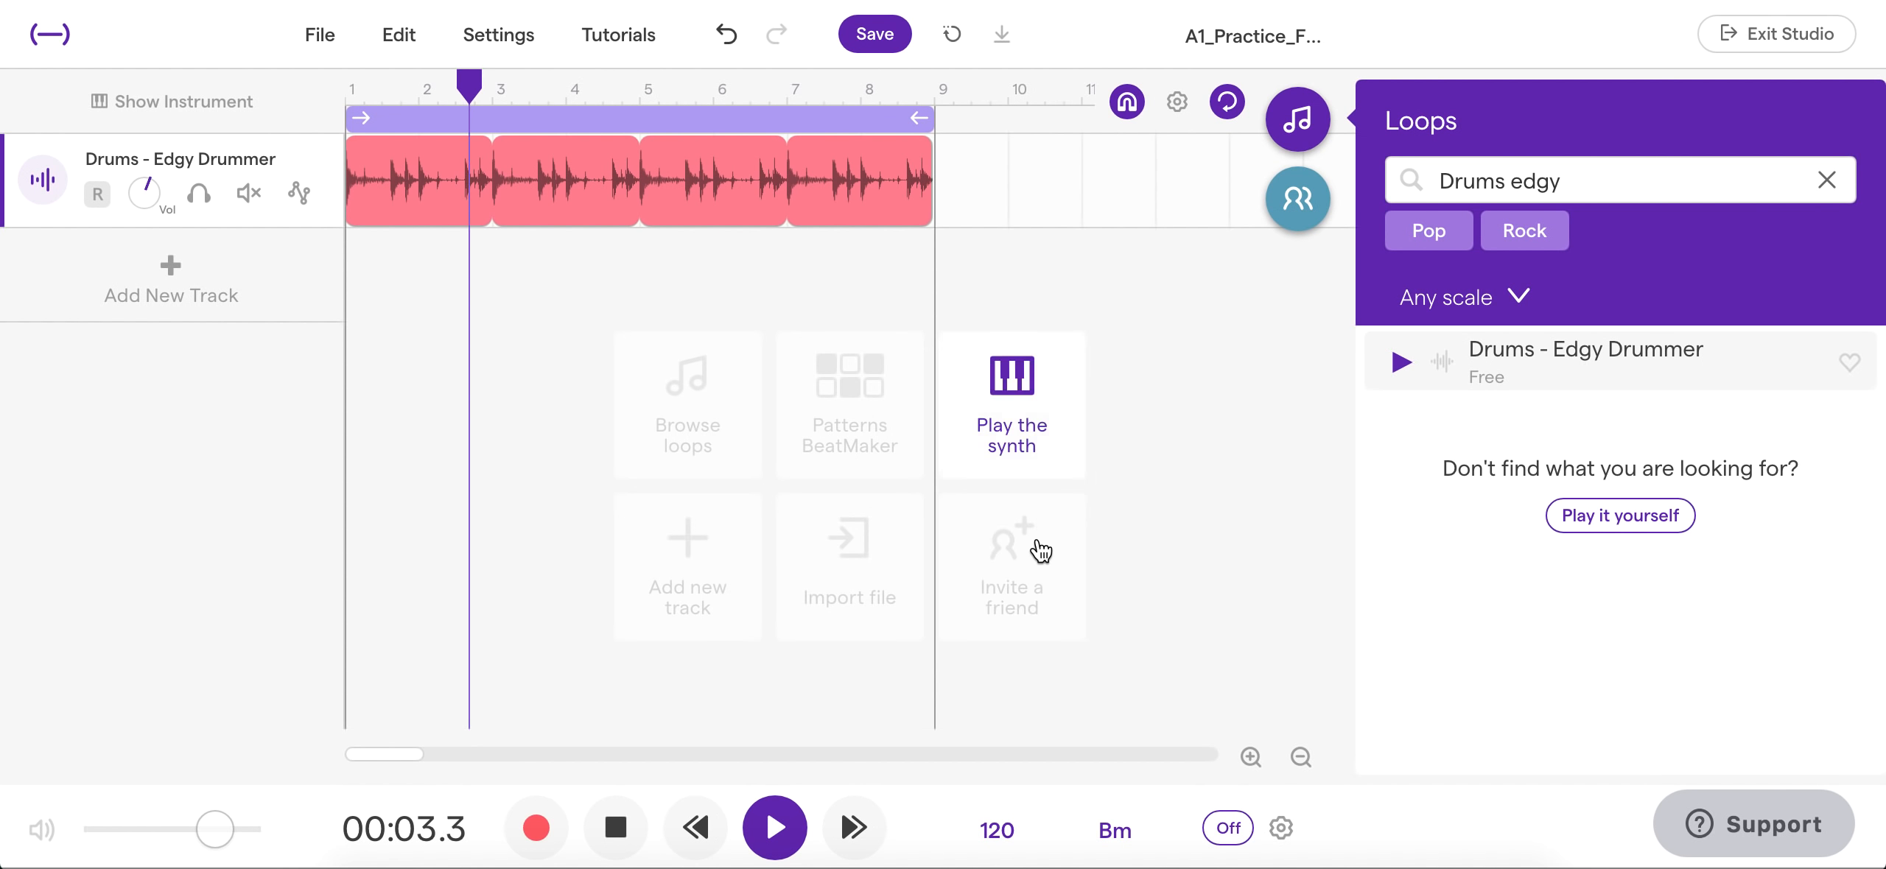
{"action": "left_click", "coordinate": [775, 827]}
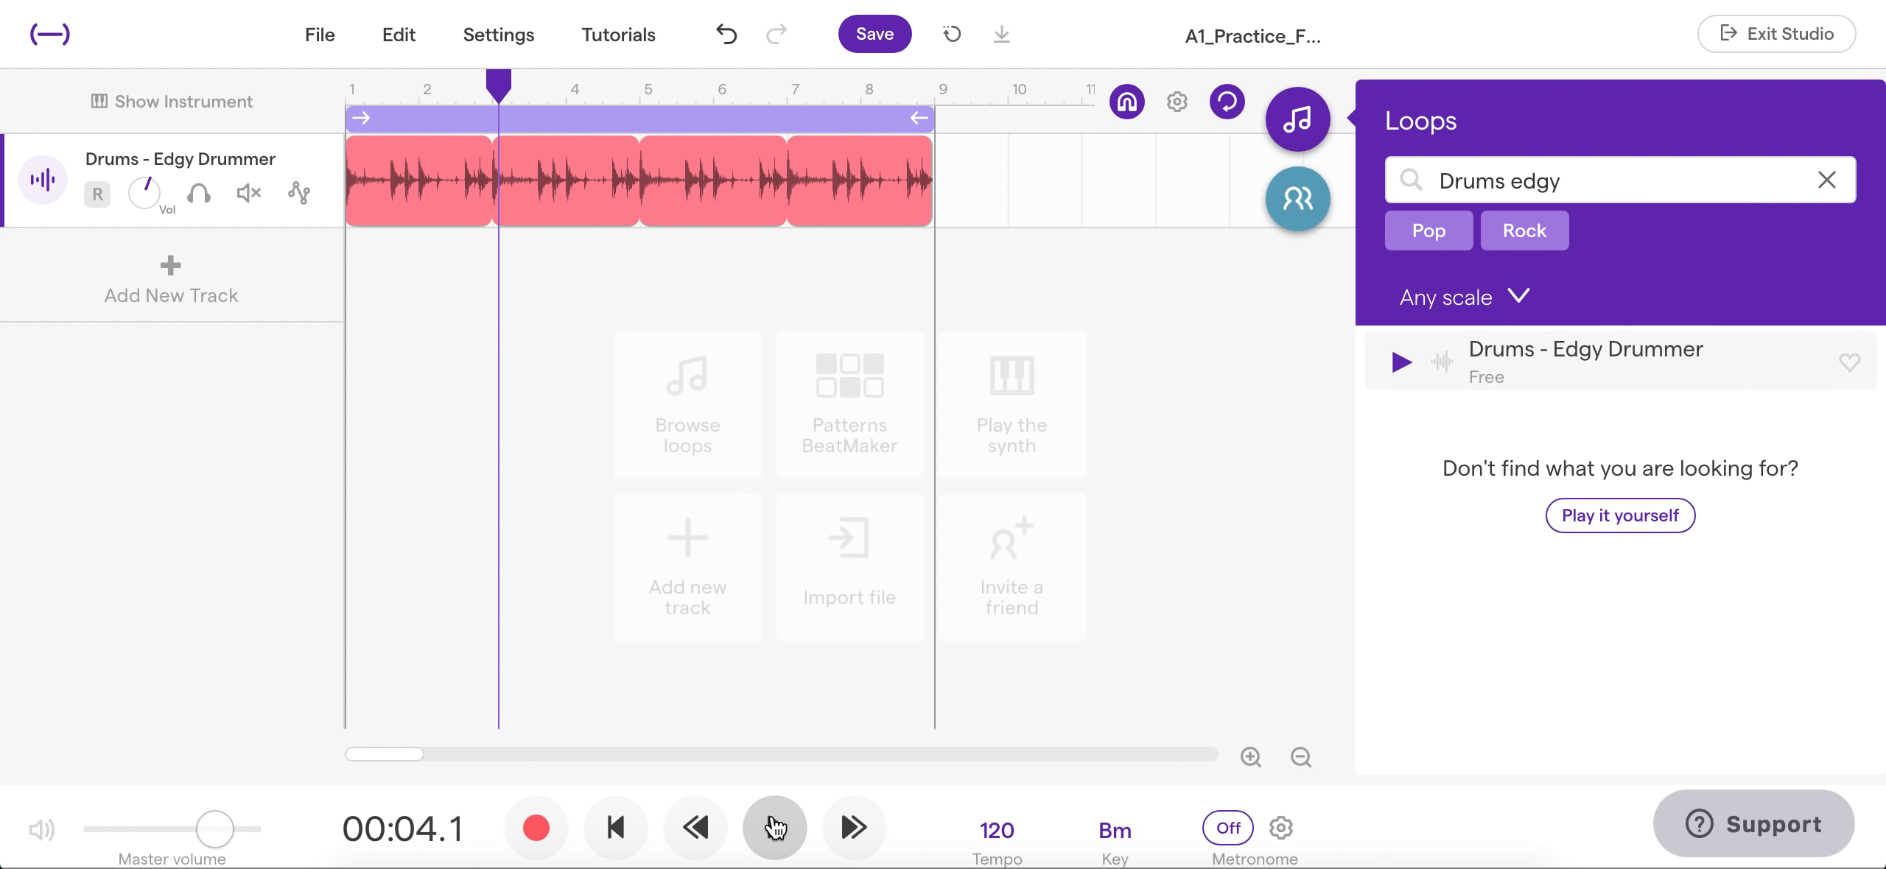
Close the loop library and turn off cycle playback for the region from bar 1 to bar 9
{"action": "left_click", "coordinate": [1298, 119]}
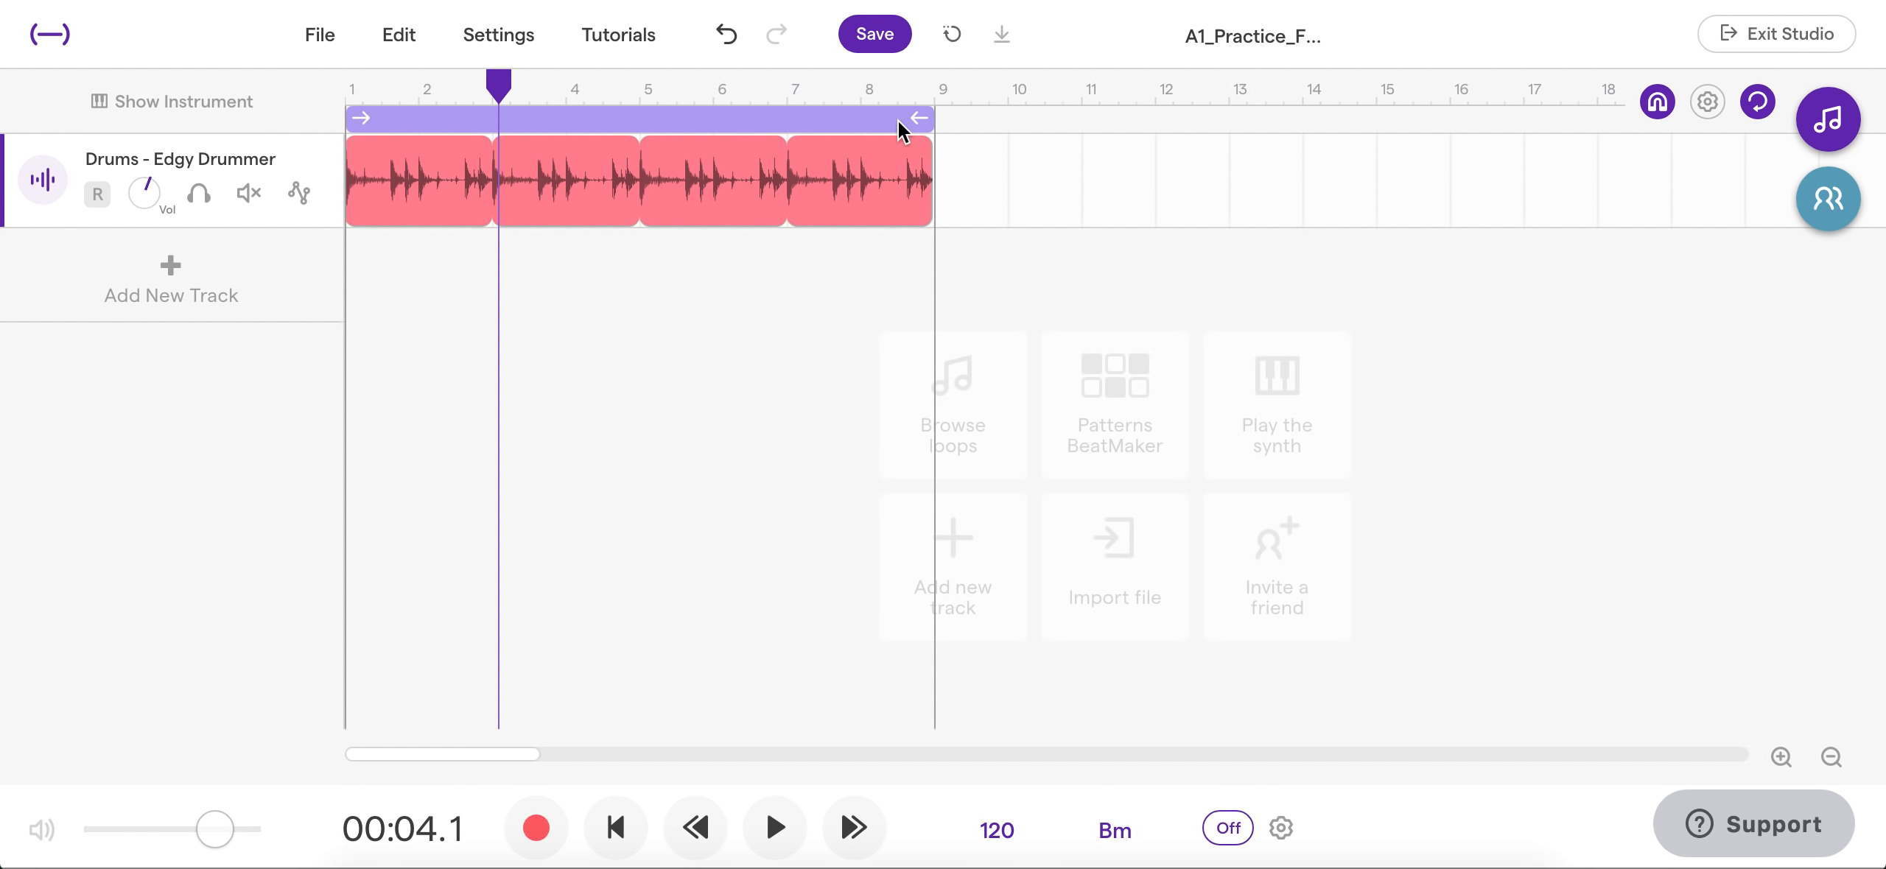
{"action": "left_click", "coordinate": [820, 120]}
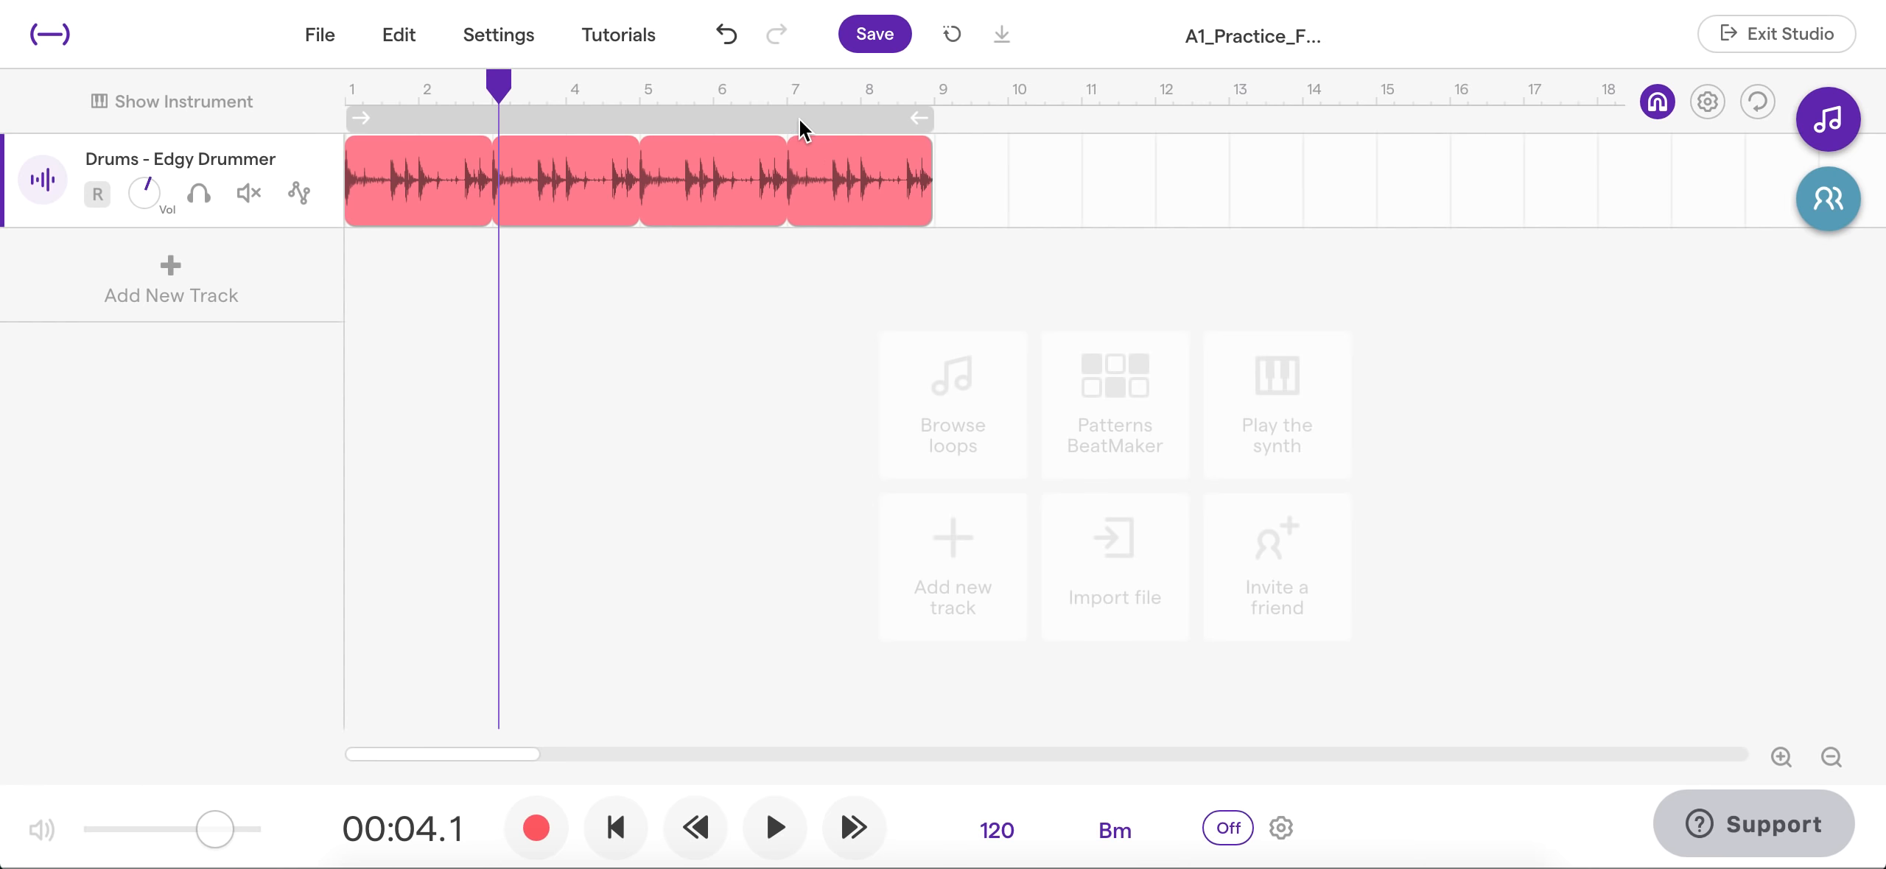
{"action": "left_click", "coordinate": [781, 124]}
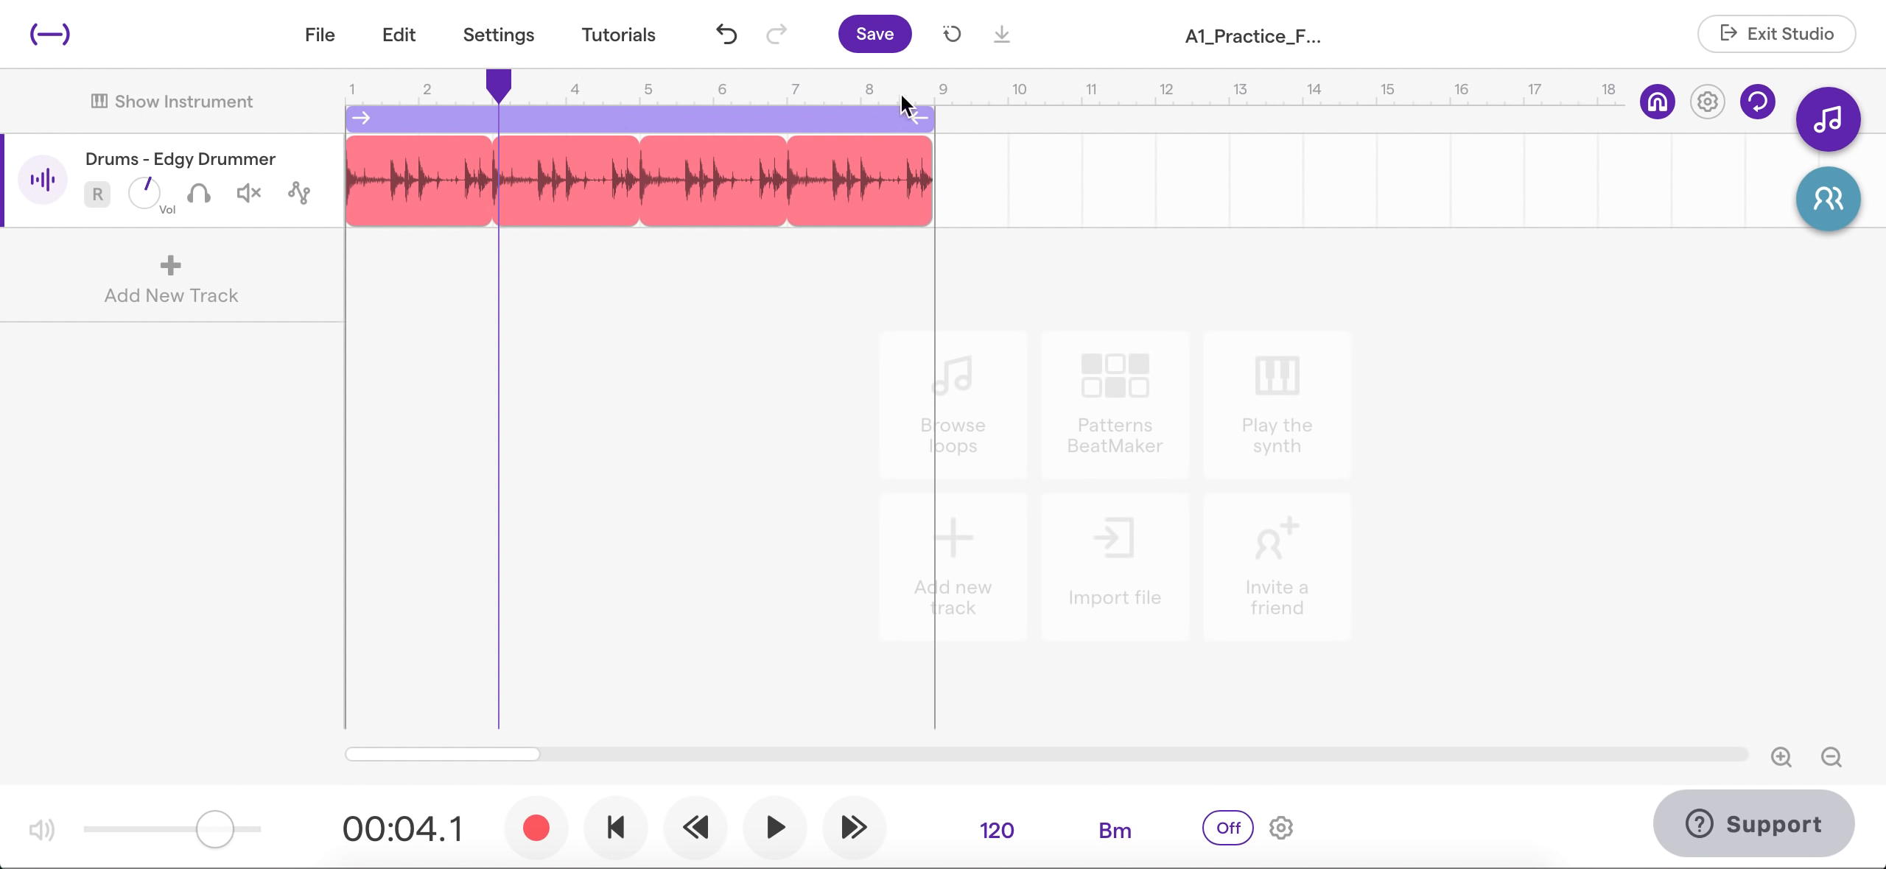
{"action": "left_click", "coordinate": [862, 126]}
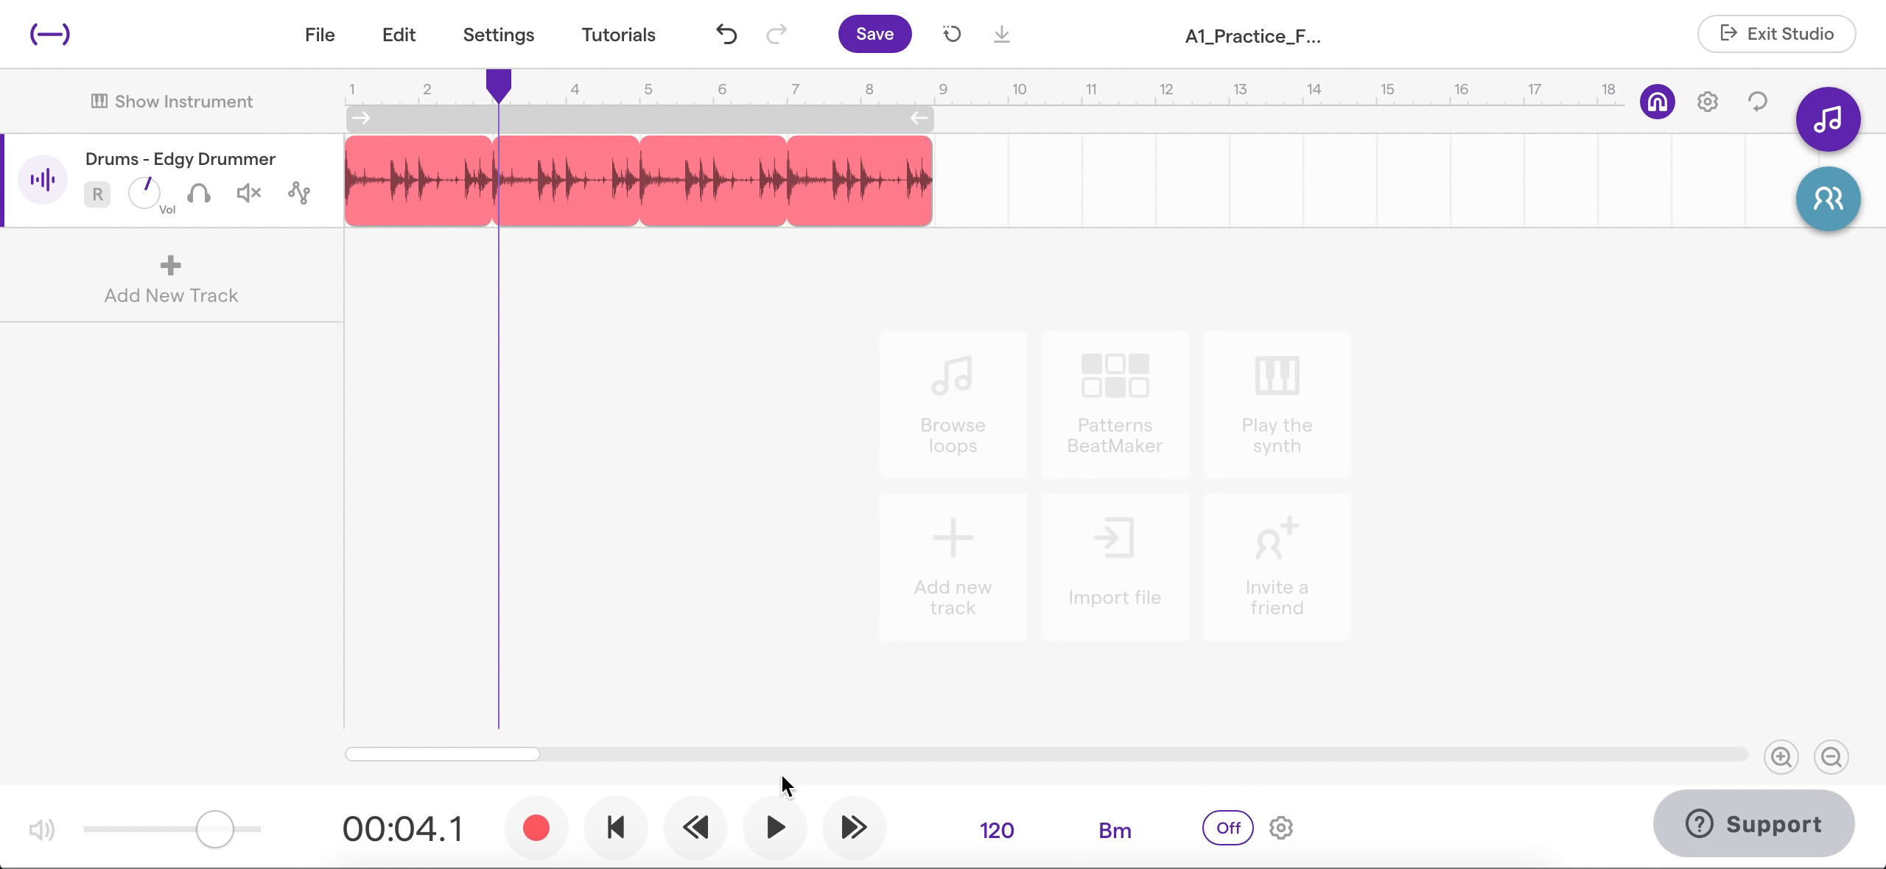
Play part of the drum track without cycling, and return the playhead to the start of the song
{"action": "left_click", "coordinate": [775, 827]}
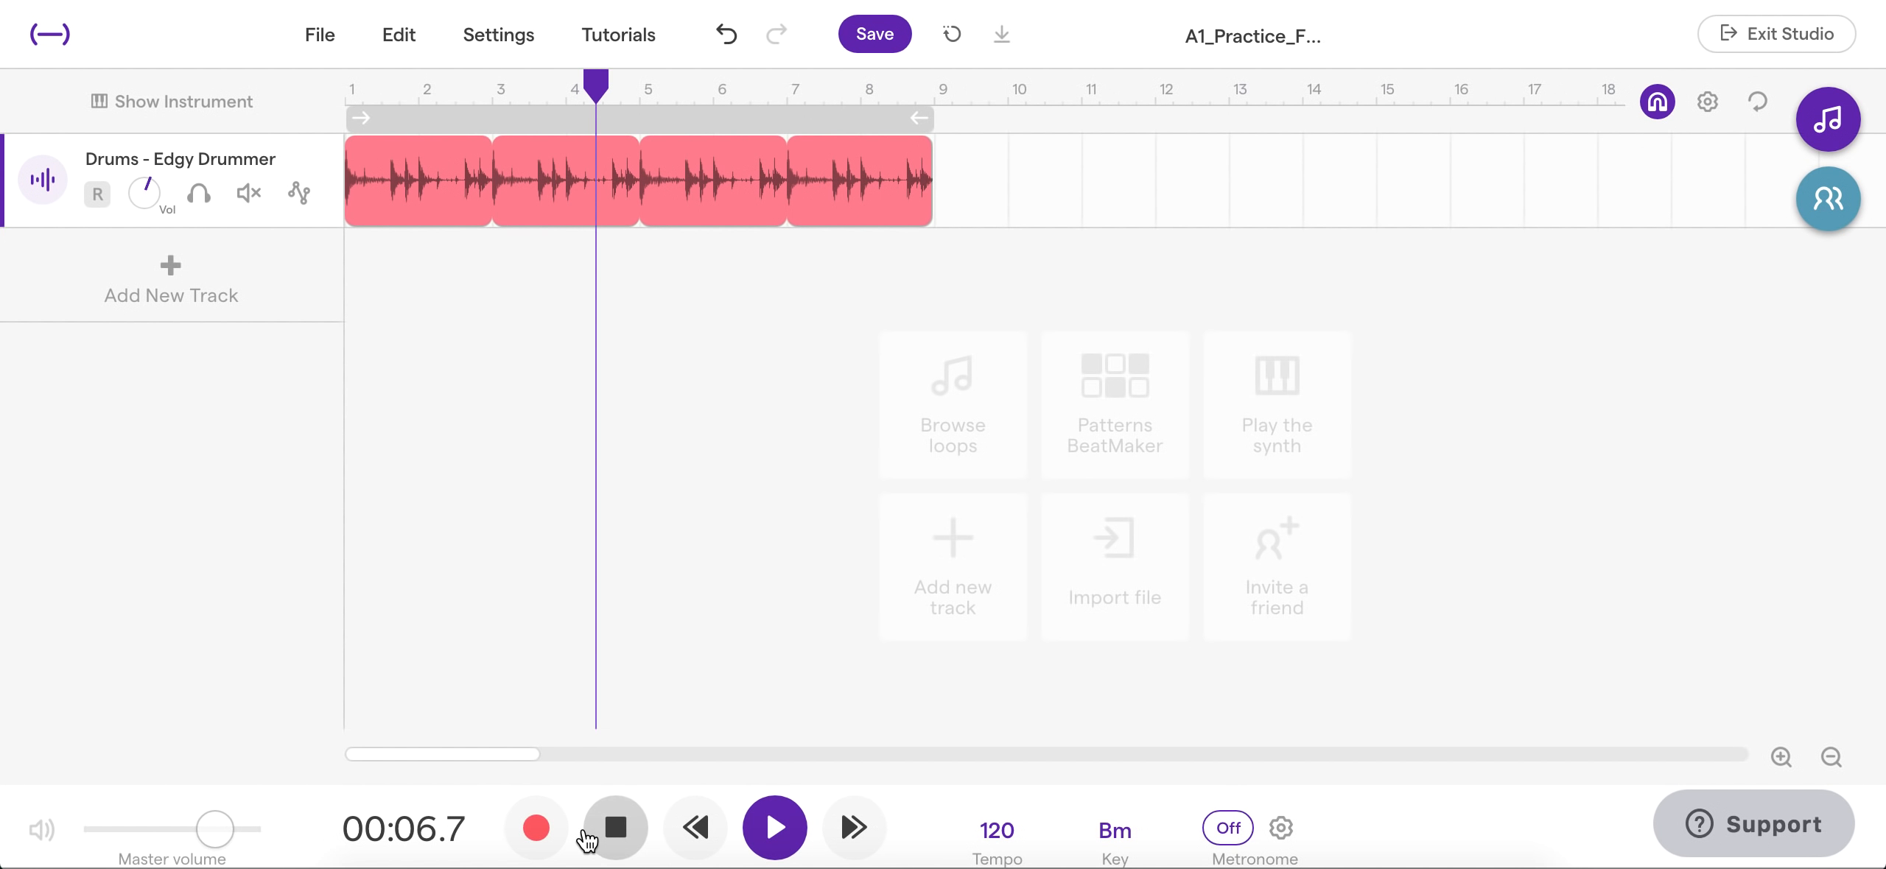
{"action": "left_click", "coordinate": [613, 831]}
{"action": "left_click", "coordinate": [701, 833]}
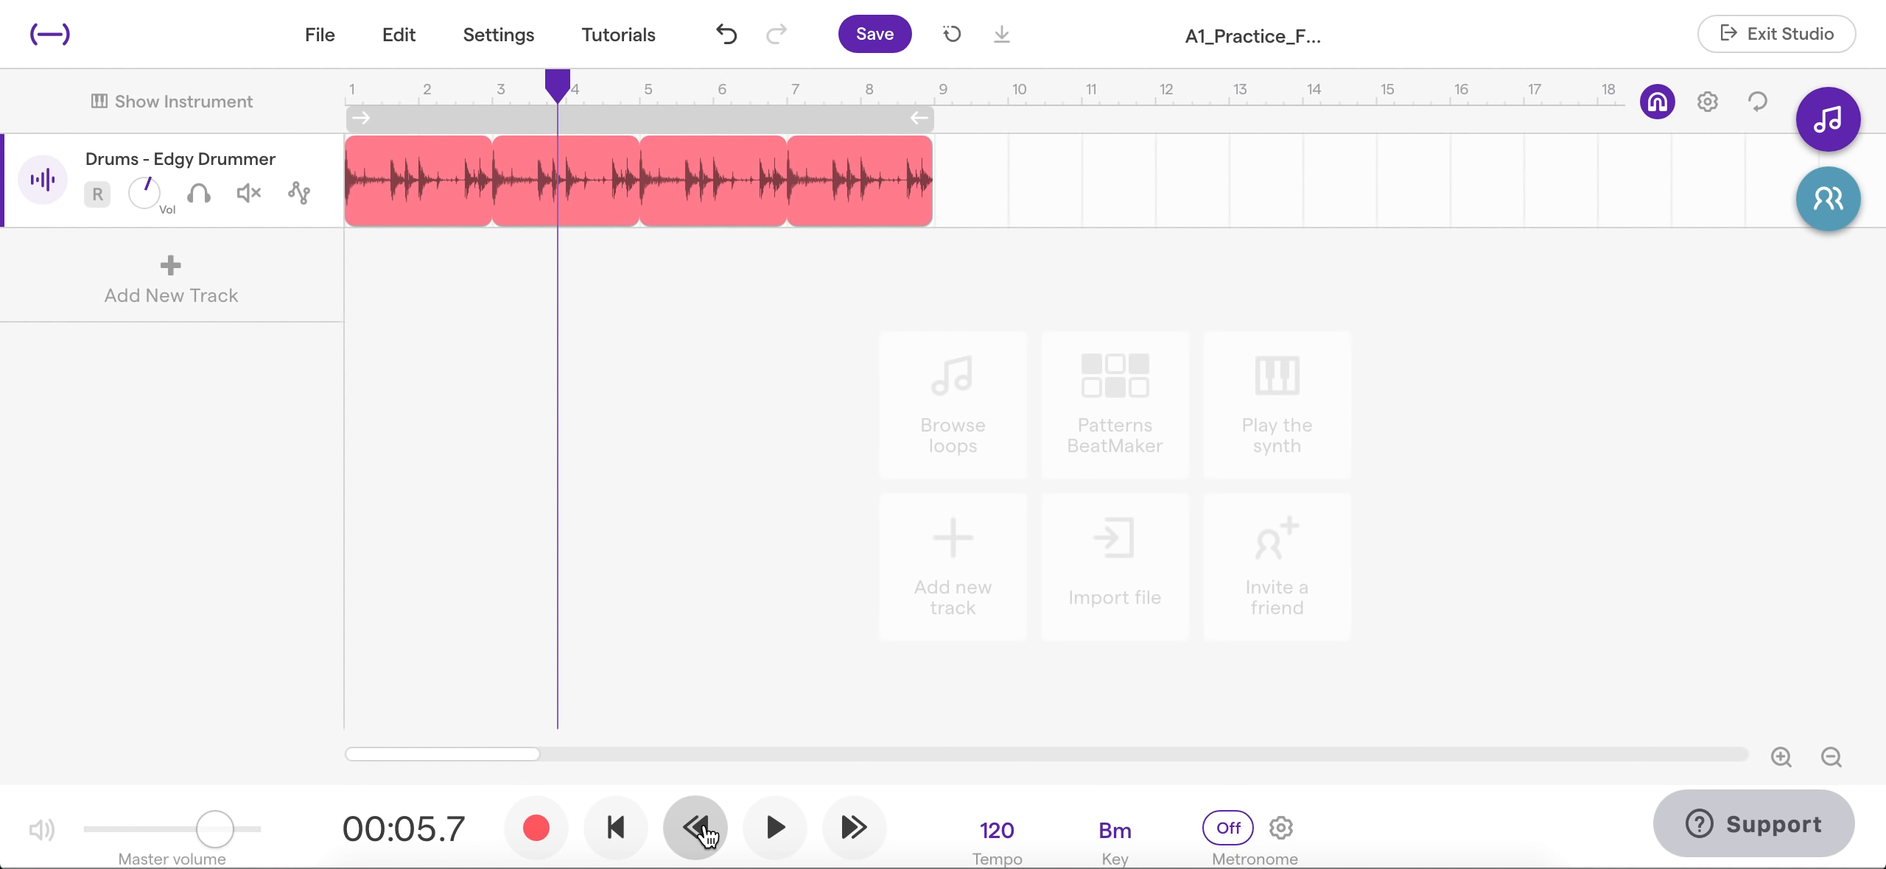
{"action": "left_click", "coordinate": [700, 831]}
{"action": "left_click", "coordinate": [700, 831]}
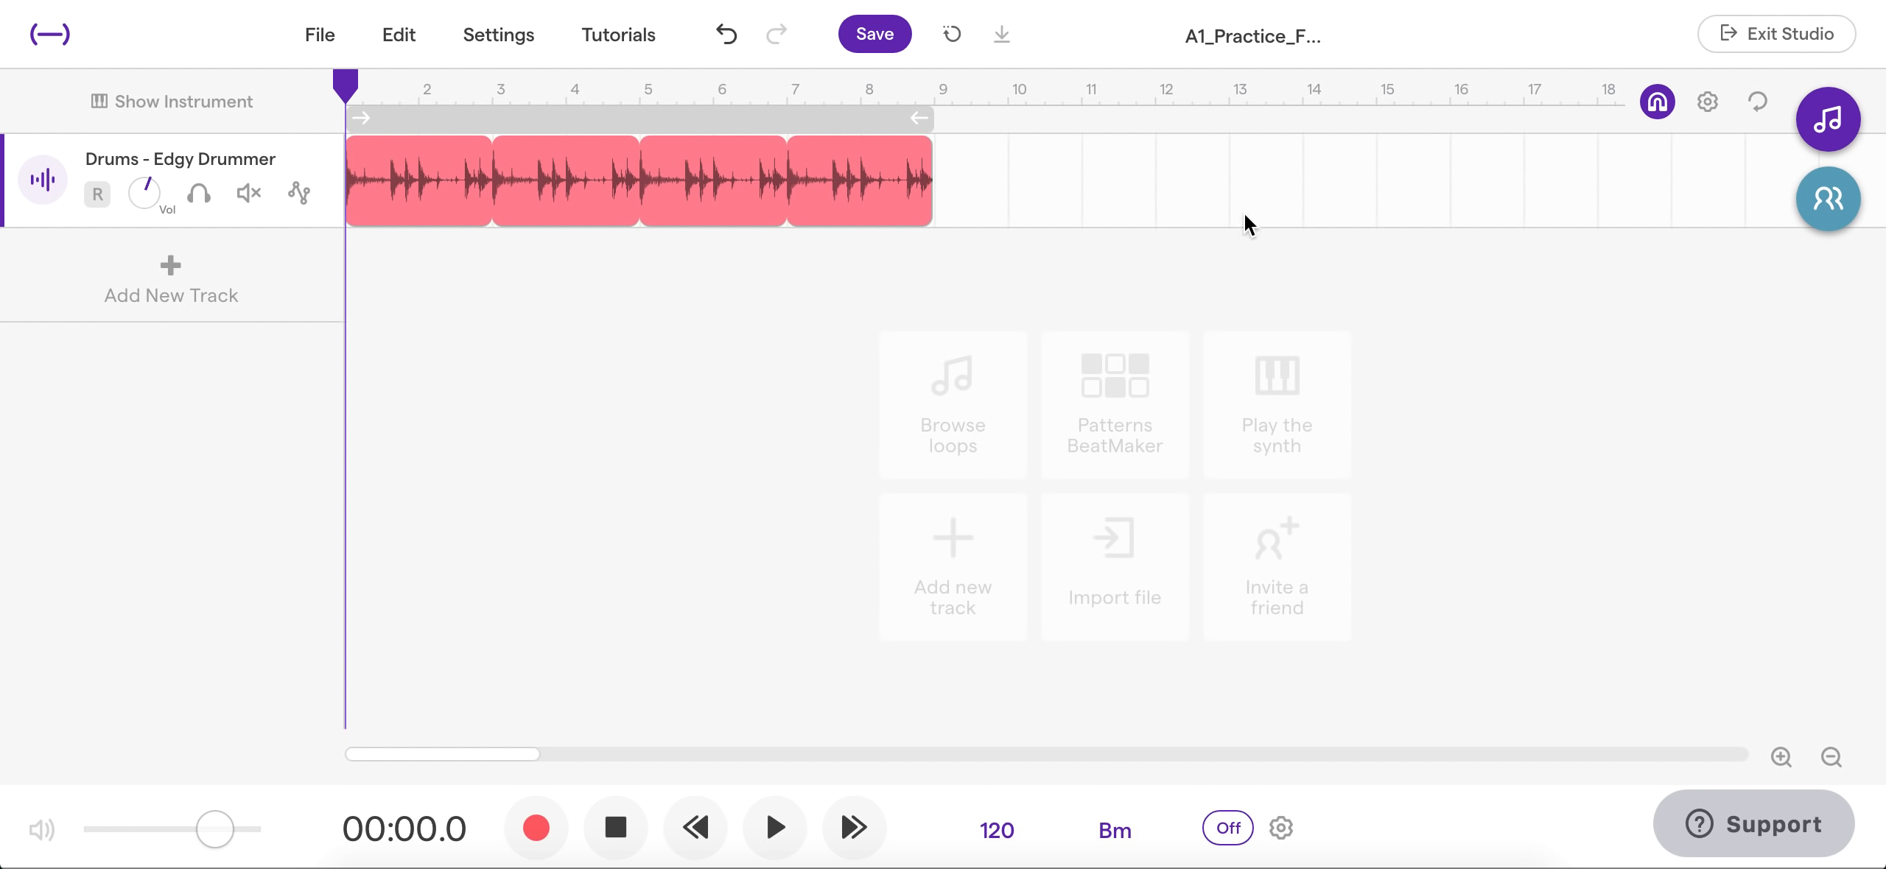
Search the loop library for "Bass dist 26", replacing the previous drum search
{"action": "left_click", "coordinate": [1828, 120]}
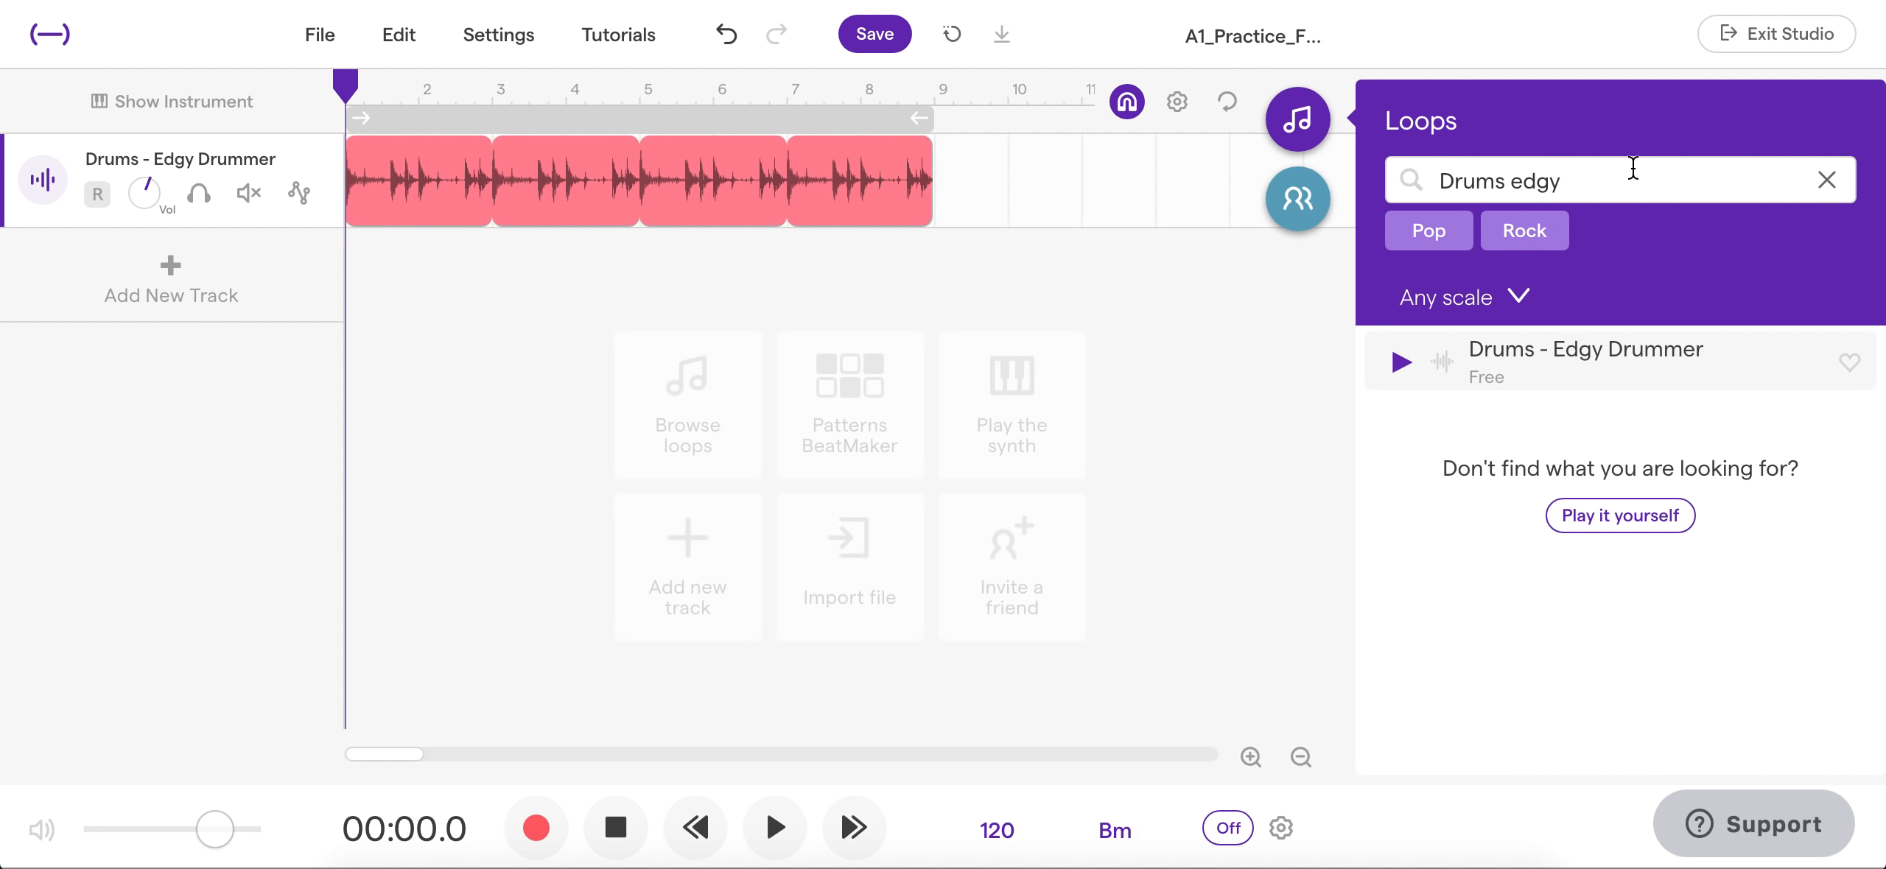
{"action": "key", "text": "super+a"}
{"action": "key", "text": "BackSpace"}
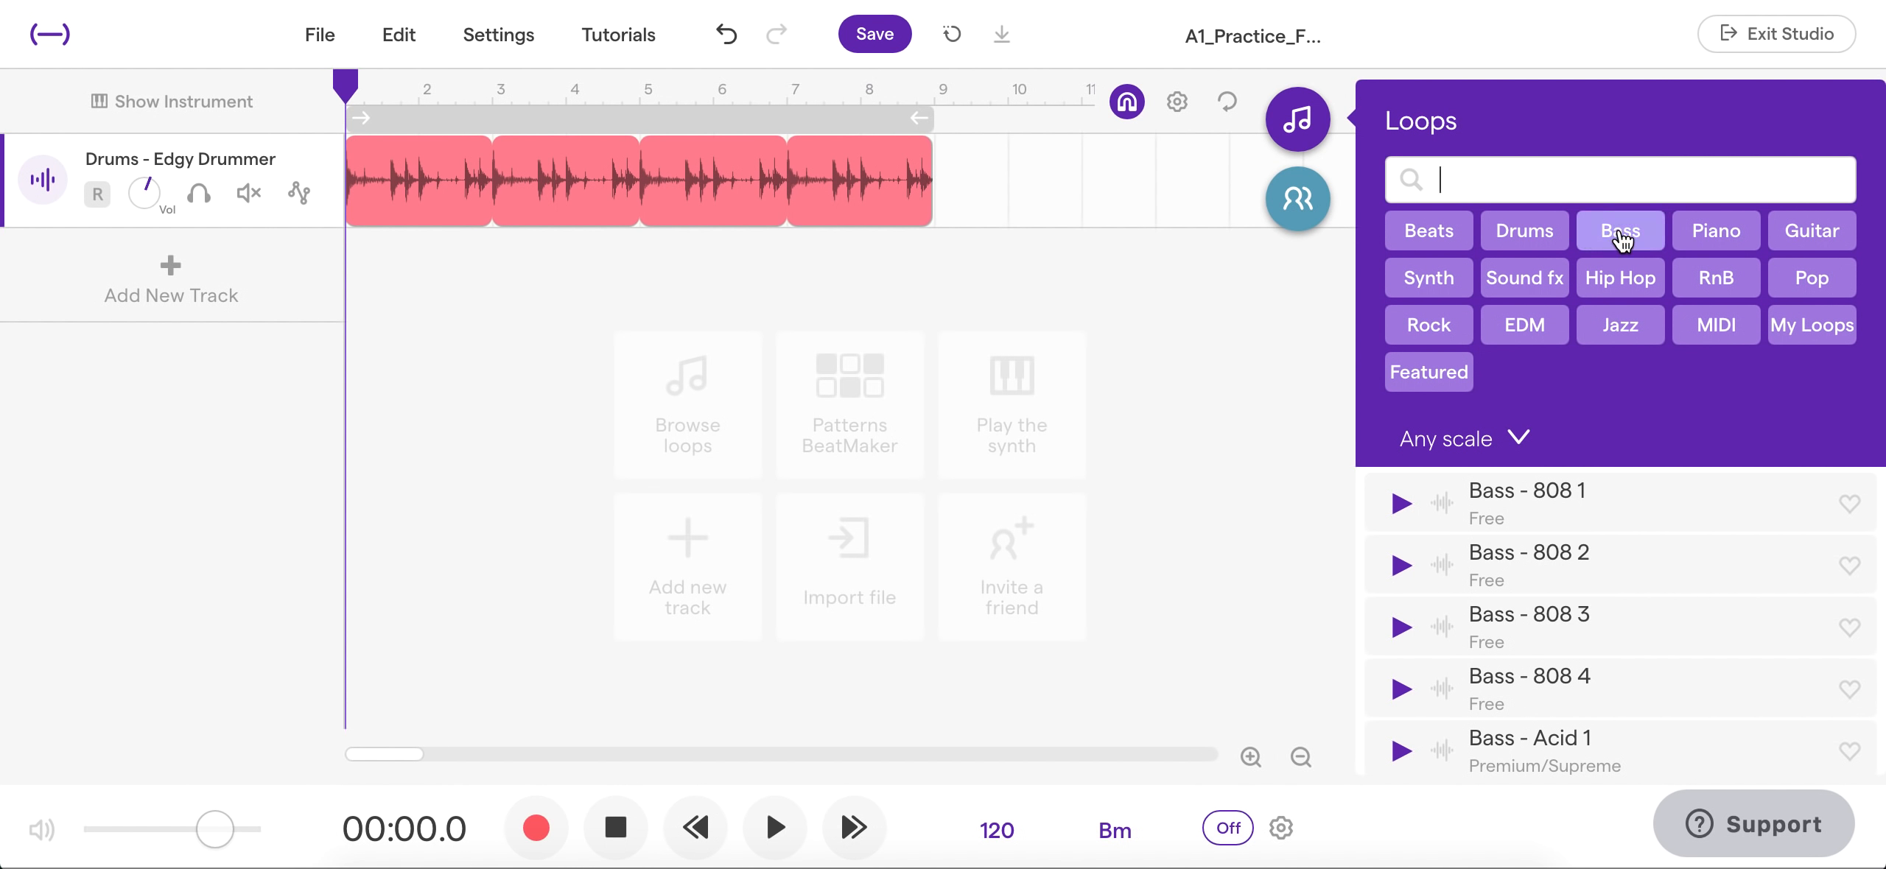
{"action": "left_click", "coordinate": [1621, 237]}
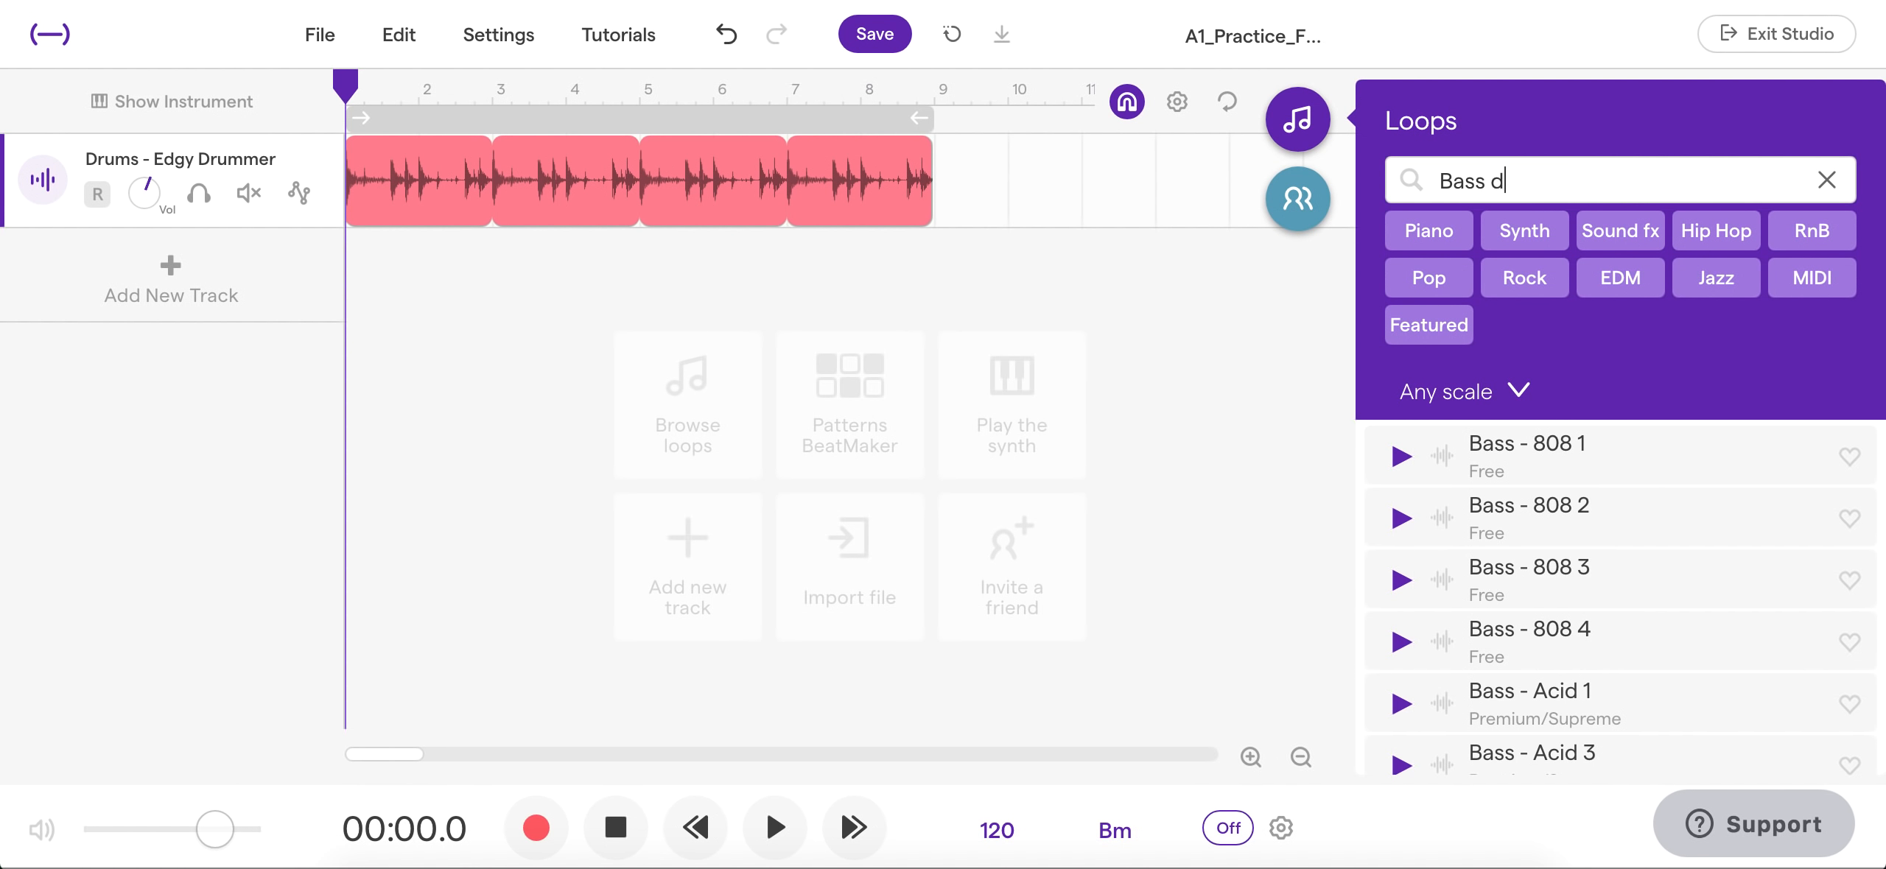
{"action": "type", "text": "dist 26"}
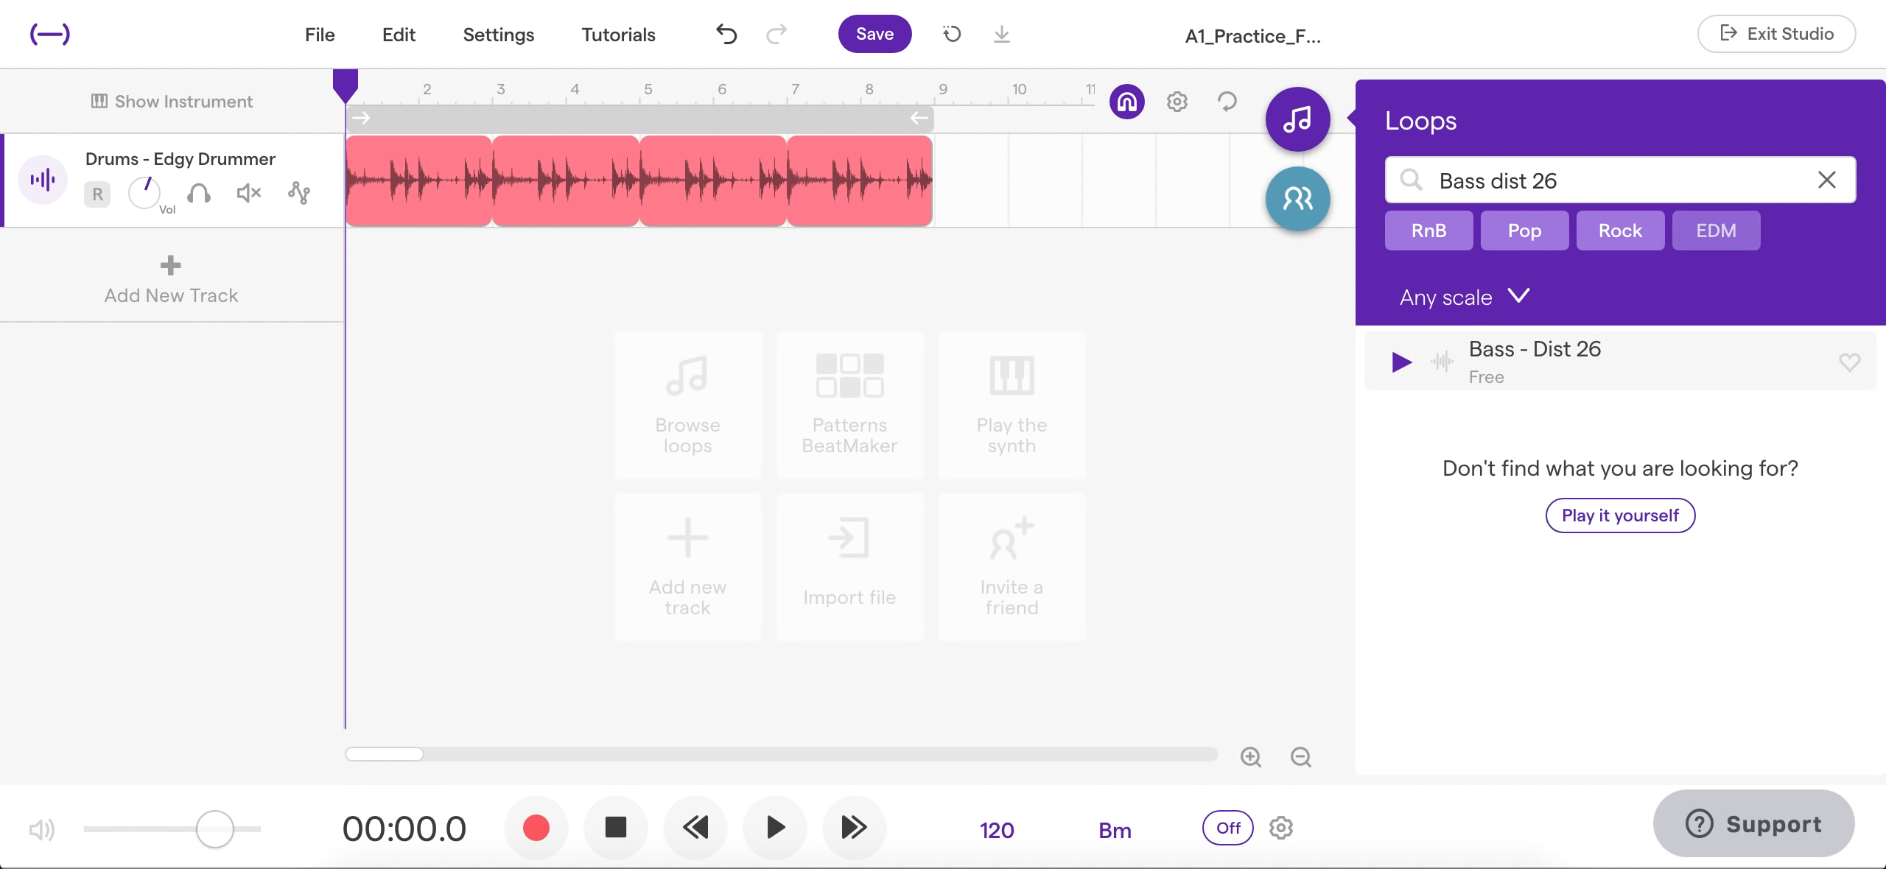
Add the Bass - Dist 26 loop as a second track starting at bar 1 and play it with the drums
{"action": "left_click_drag", "start_coordinate": [1494, 354], "coordinate": [350, 297]}
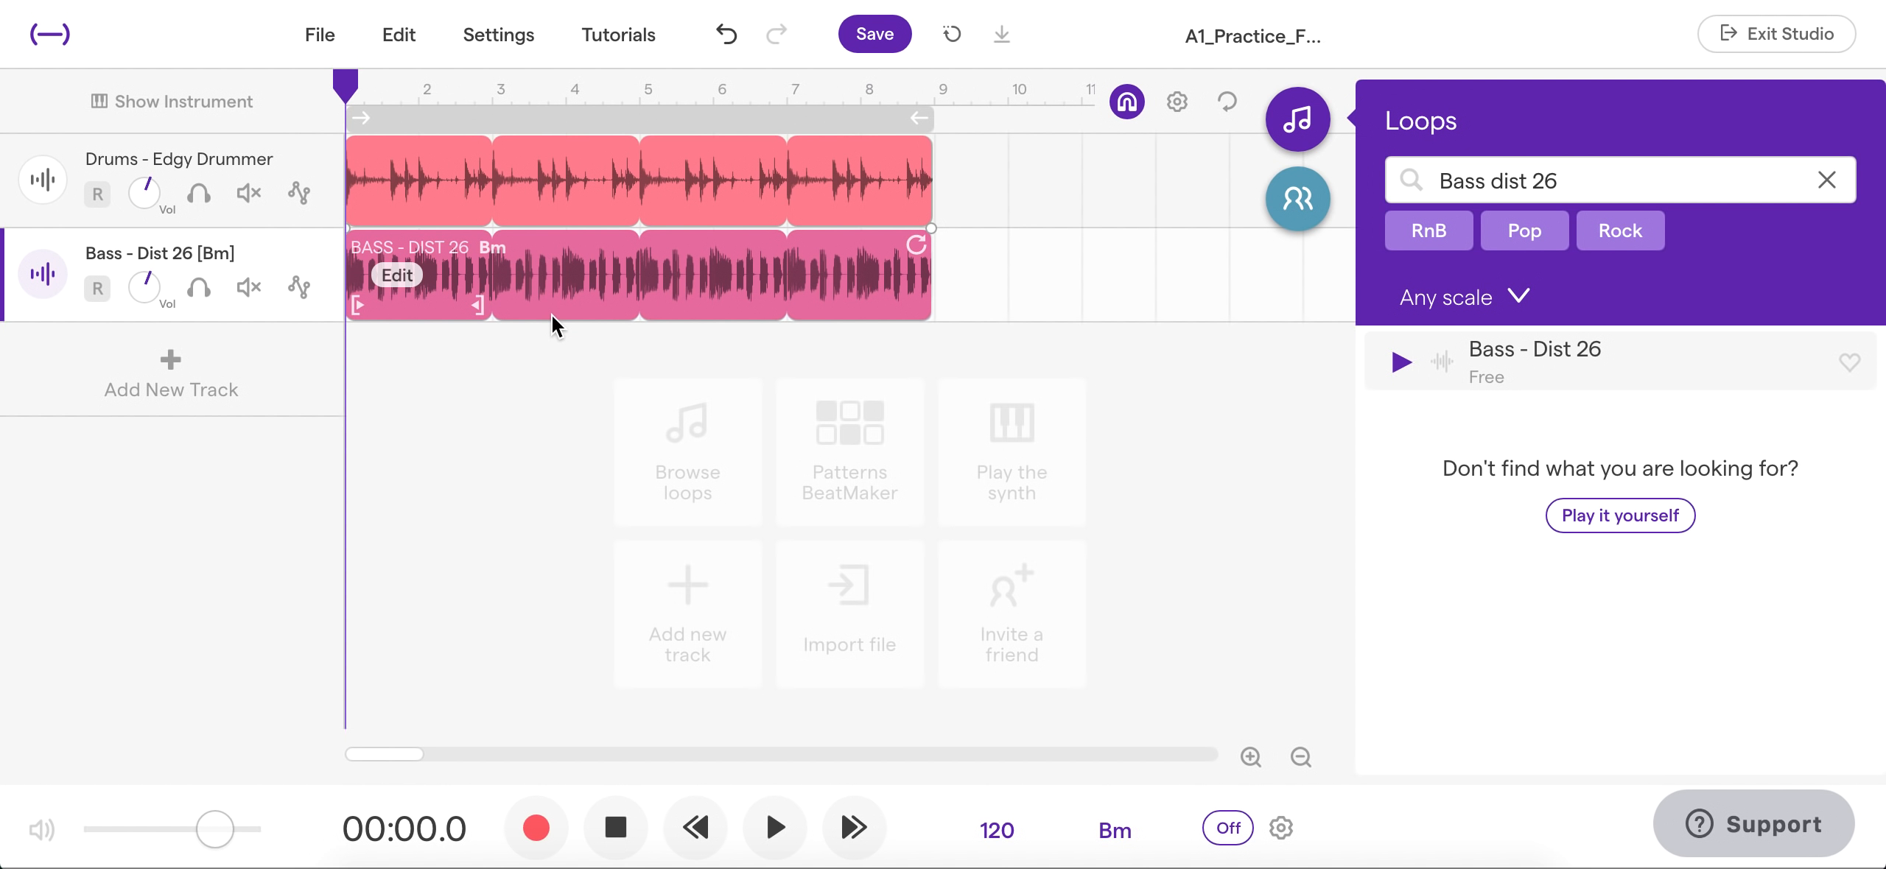
{"action": "left_click", "coordinate": [775, 828]}
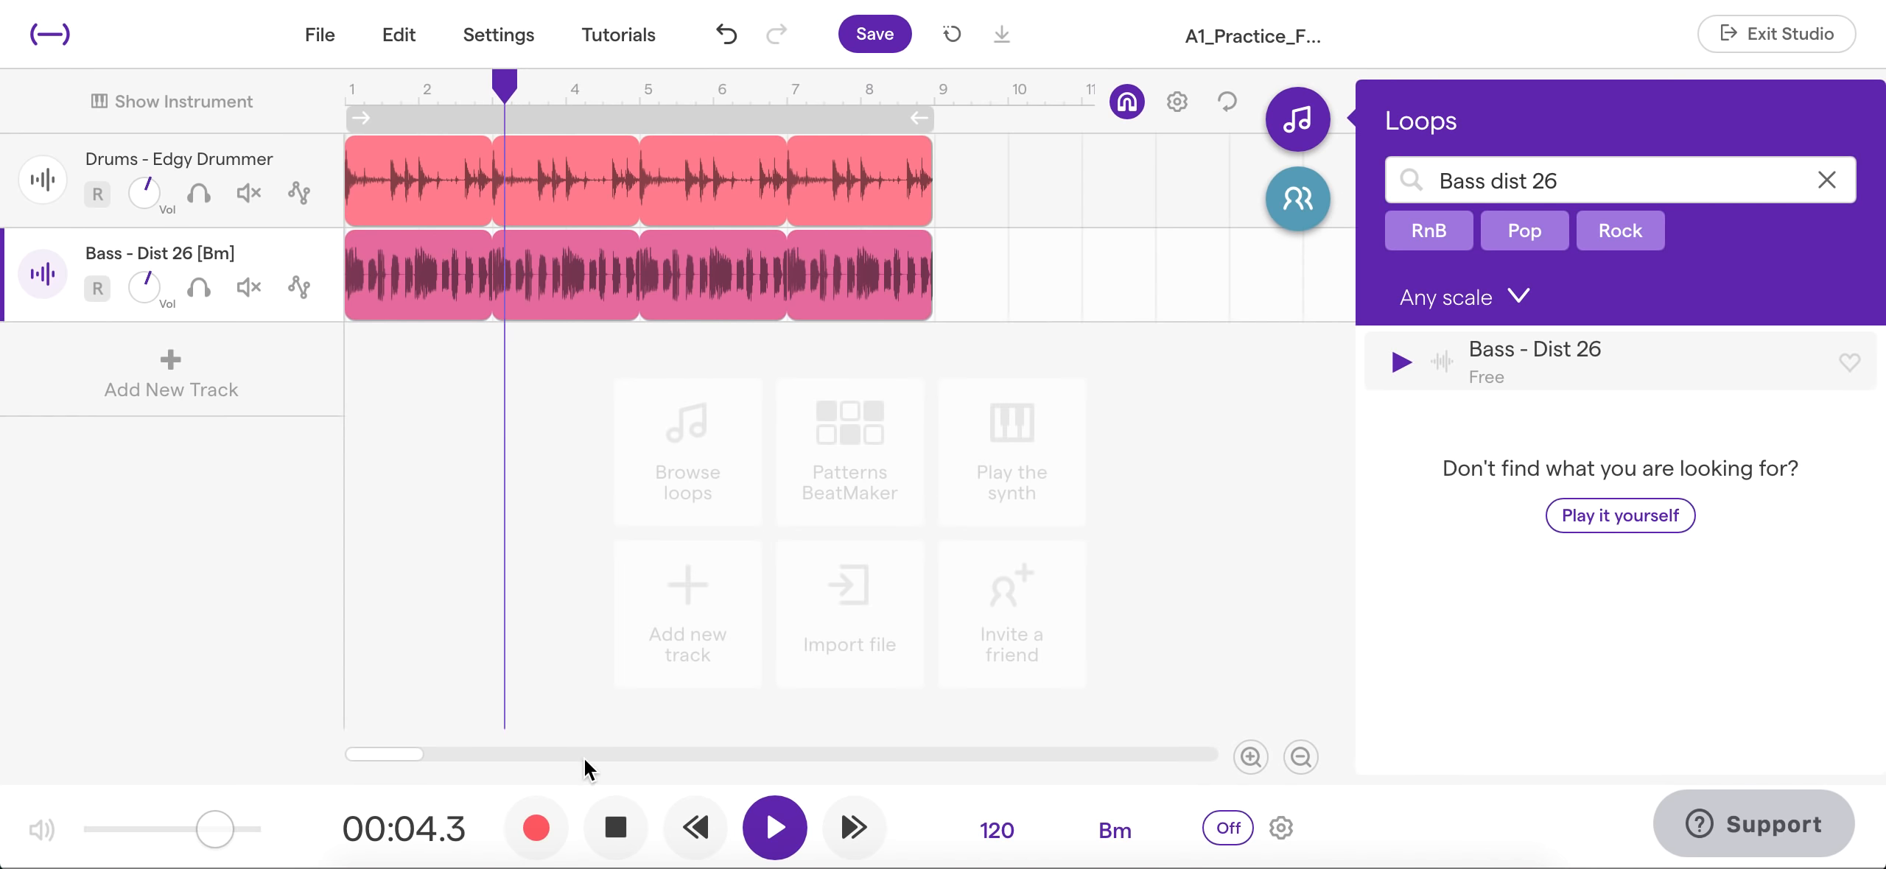
{"action": "left_click", "coordinate": [614, 833]}
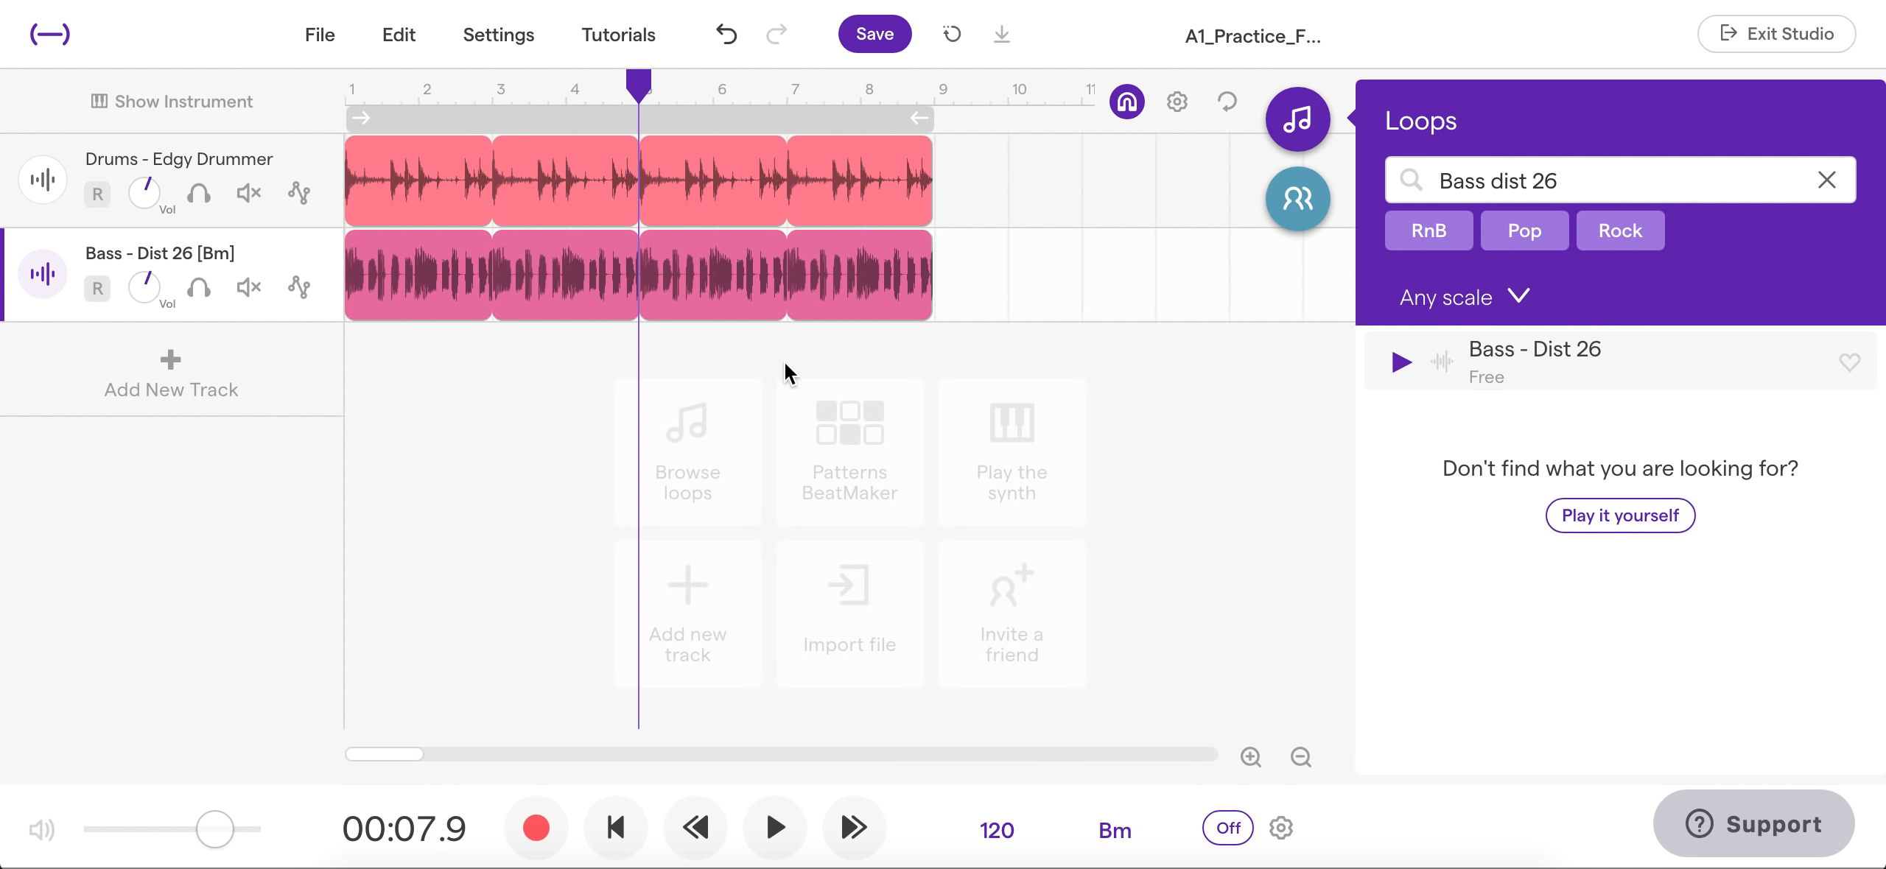
Search the loops for "piano go low" and add Piano - Go Low Wurly as a third track starting at bar 1
{"action": "triple_click", "coordinate": [1604, 178]}
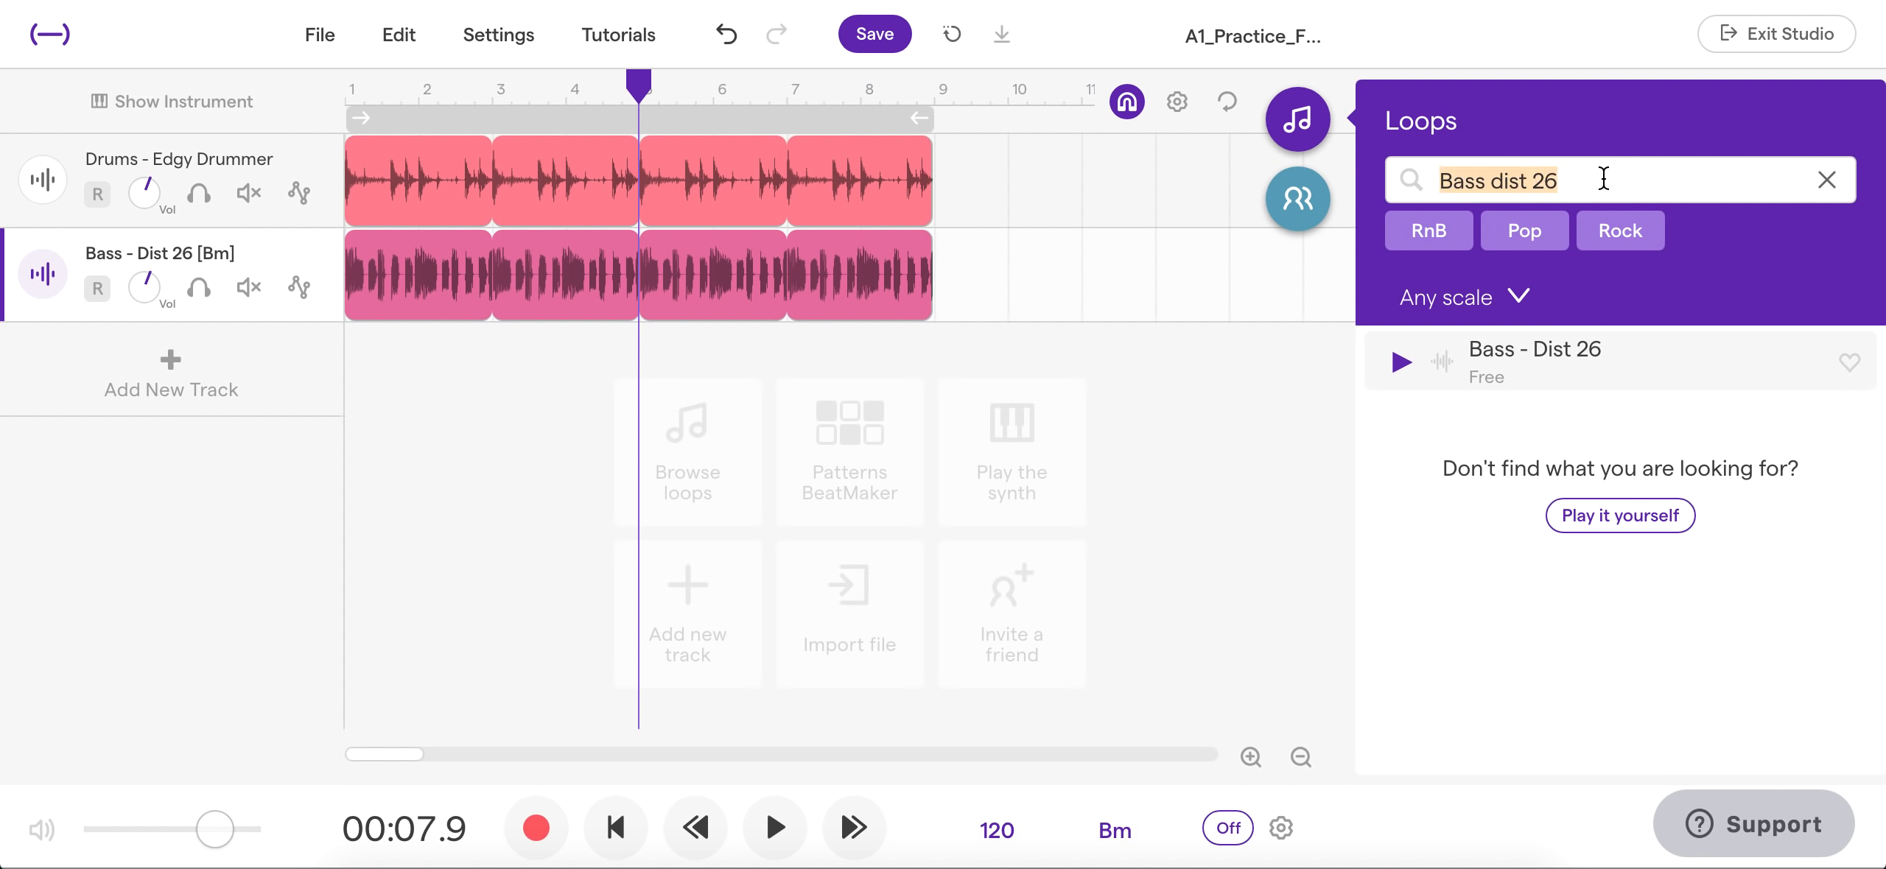
{"action": "key", "text": "BackSpace"}
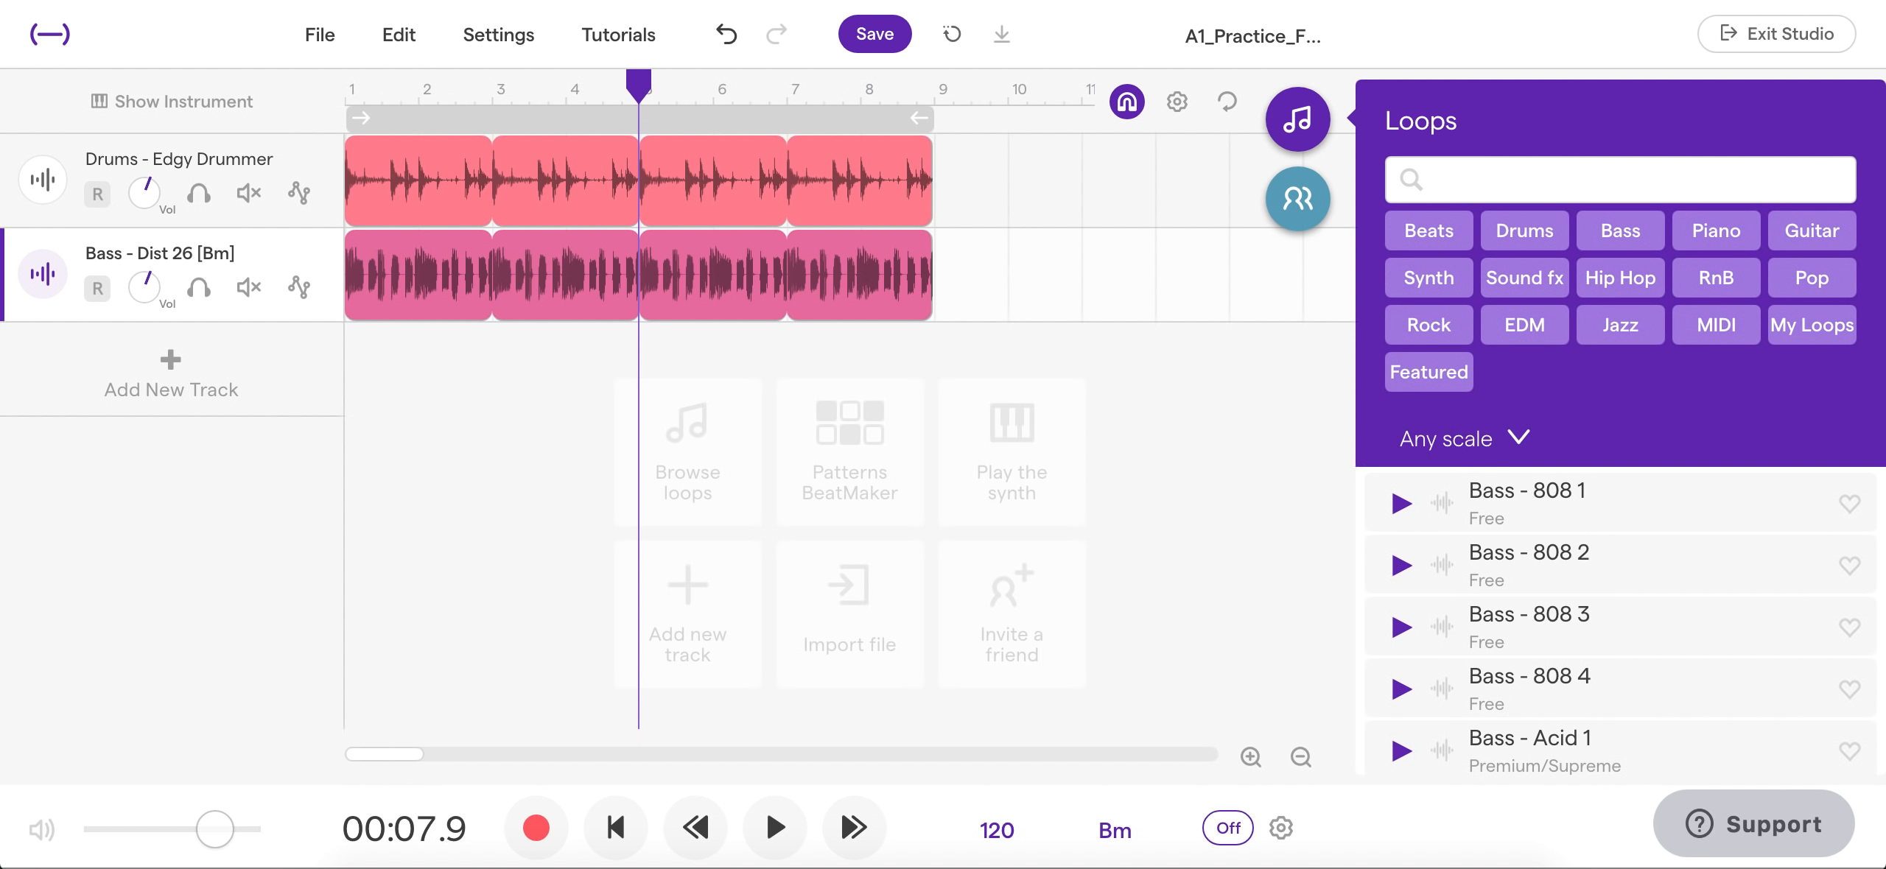
{"action": "type", "text": "piano"}
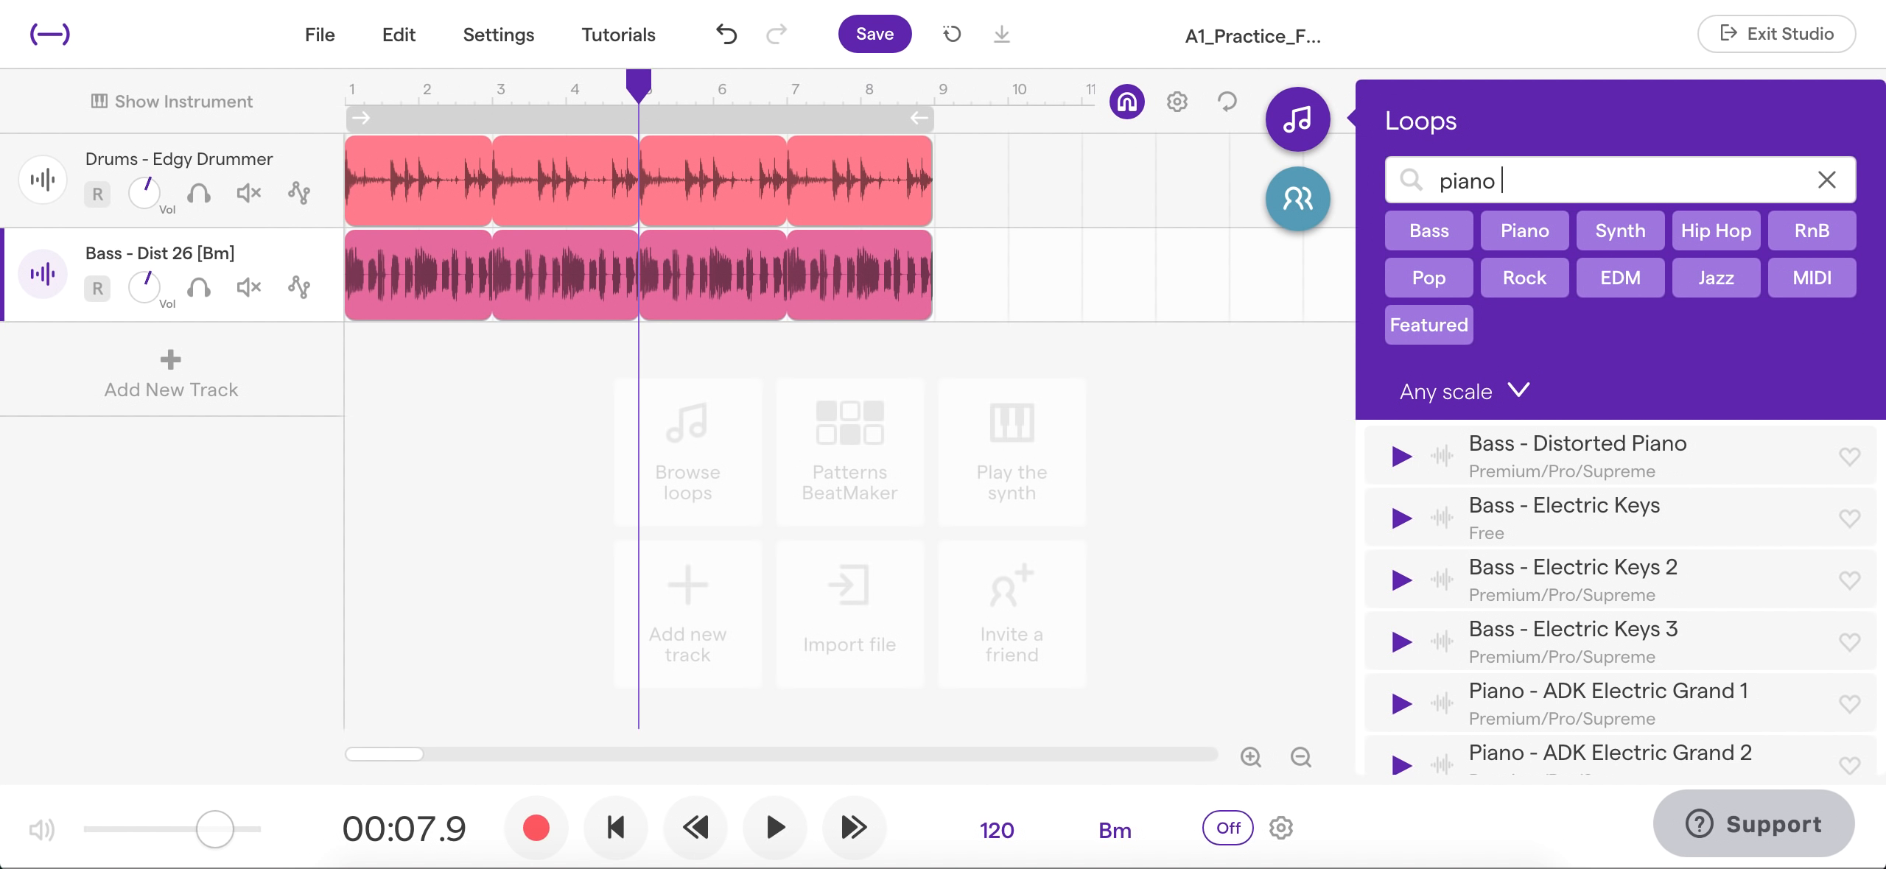
{"action": "type", "text": " go low"}
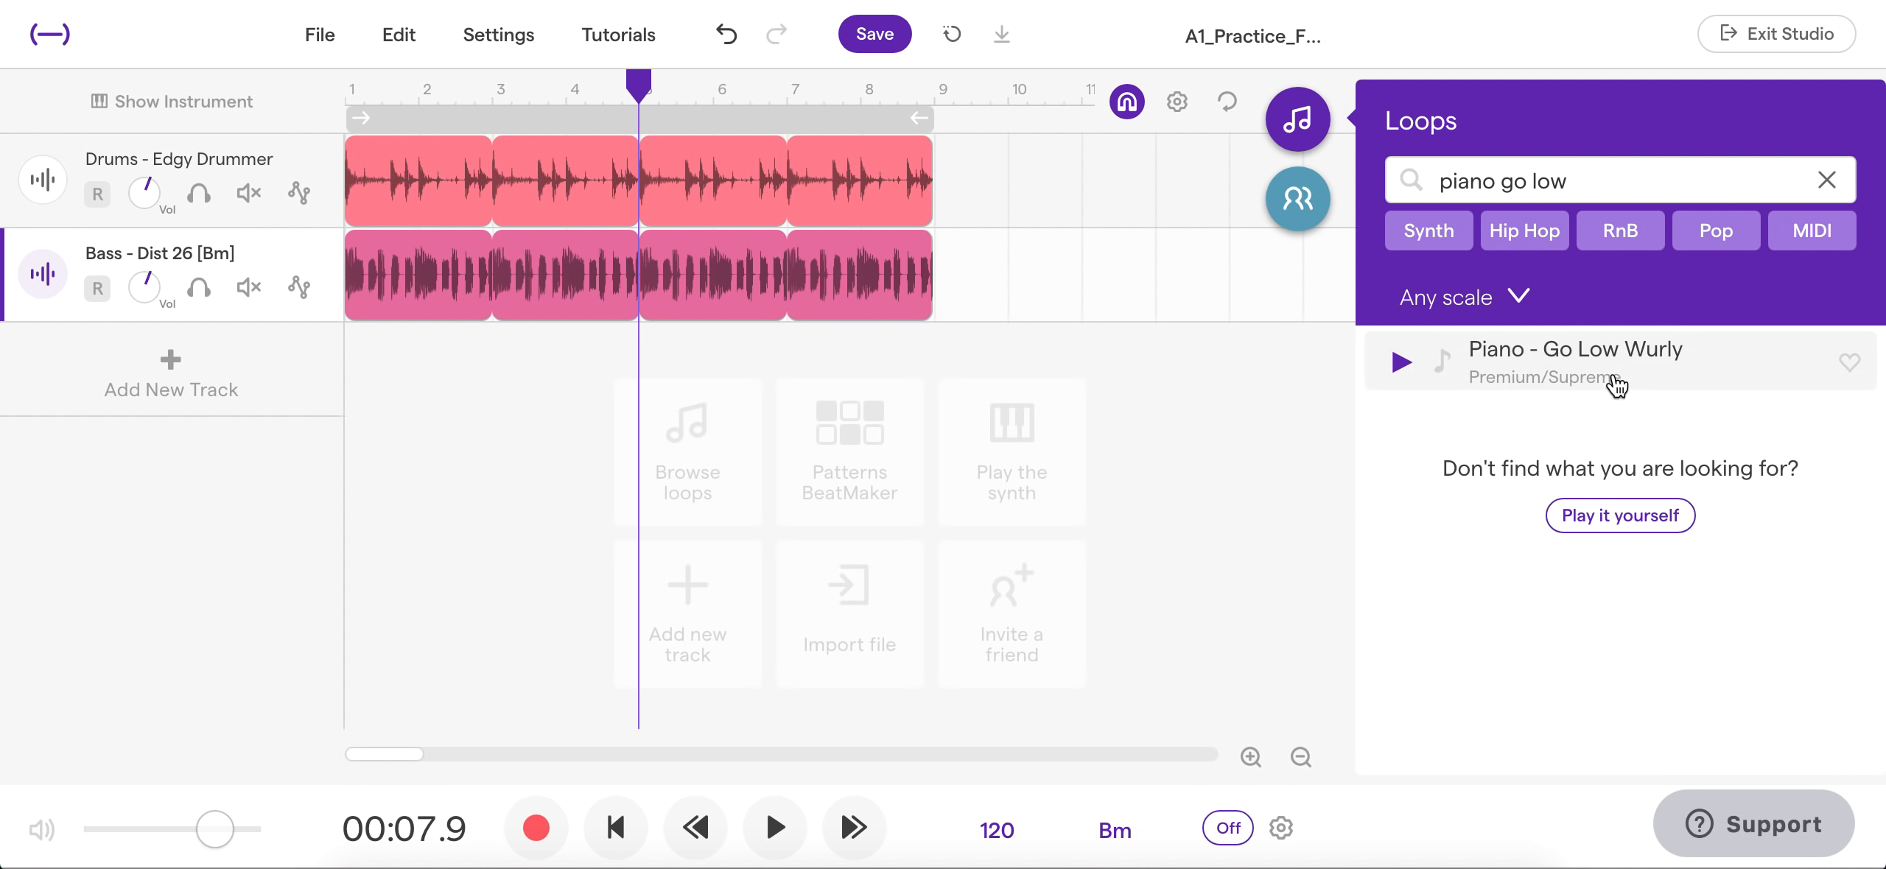
{"action": "left_click_drag", "start_coordinate": [1615, 374], "coordinate": [352, 455]}
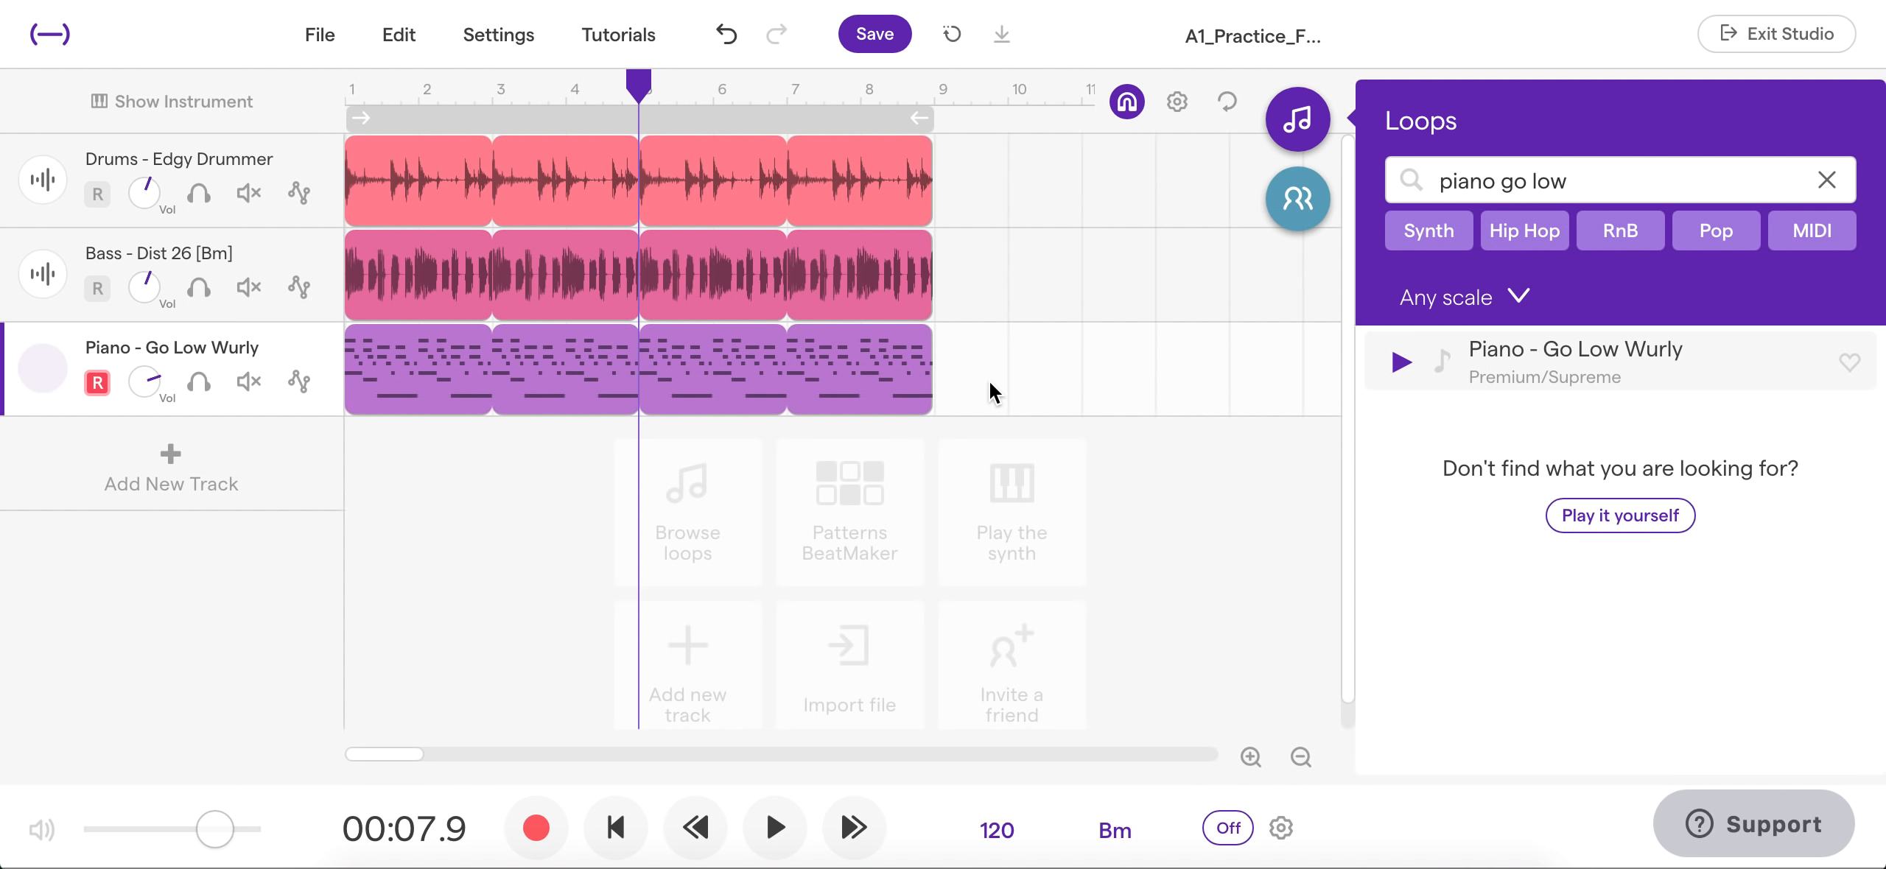
Play the drum, bass and piano tracks together from the beginning, and return the playhead to the start
{"action": "left_click_drag", "start_coordinate": [638, 79], "coordinate": [315, 100]}
{"action": "left_click", "coordinate": [774, 828]}
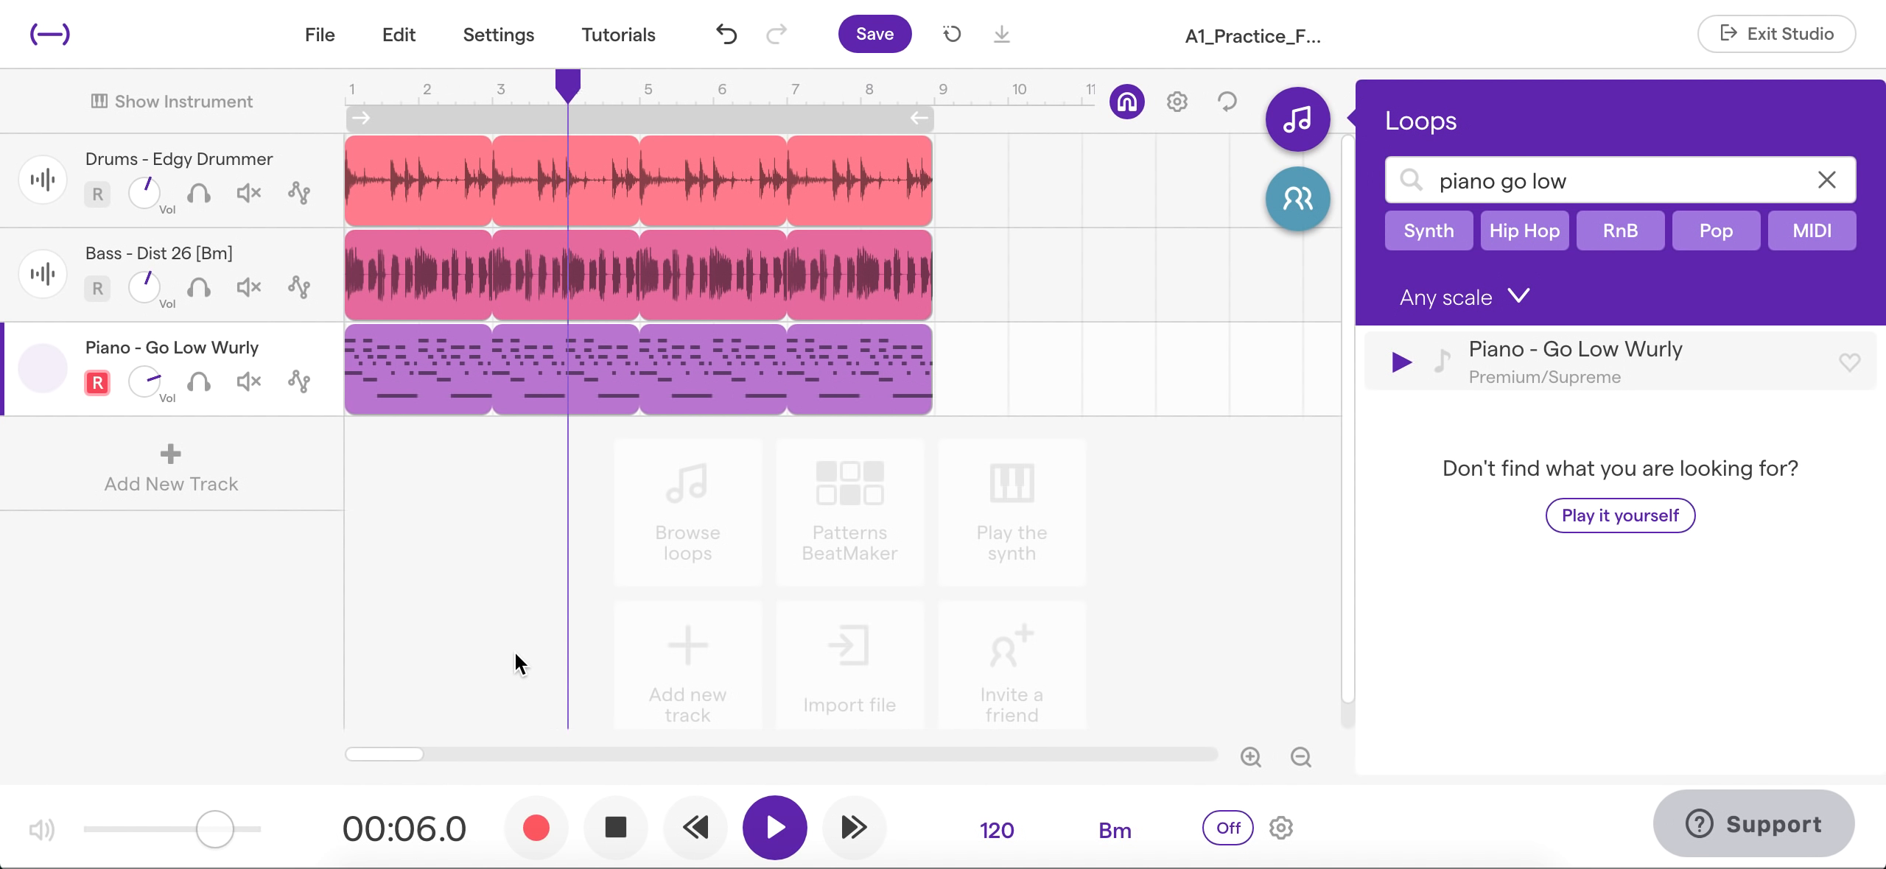
{"action": "left_click", "coordinate": [616, 828]}
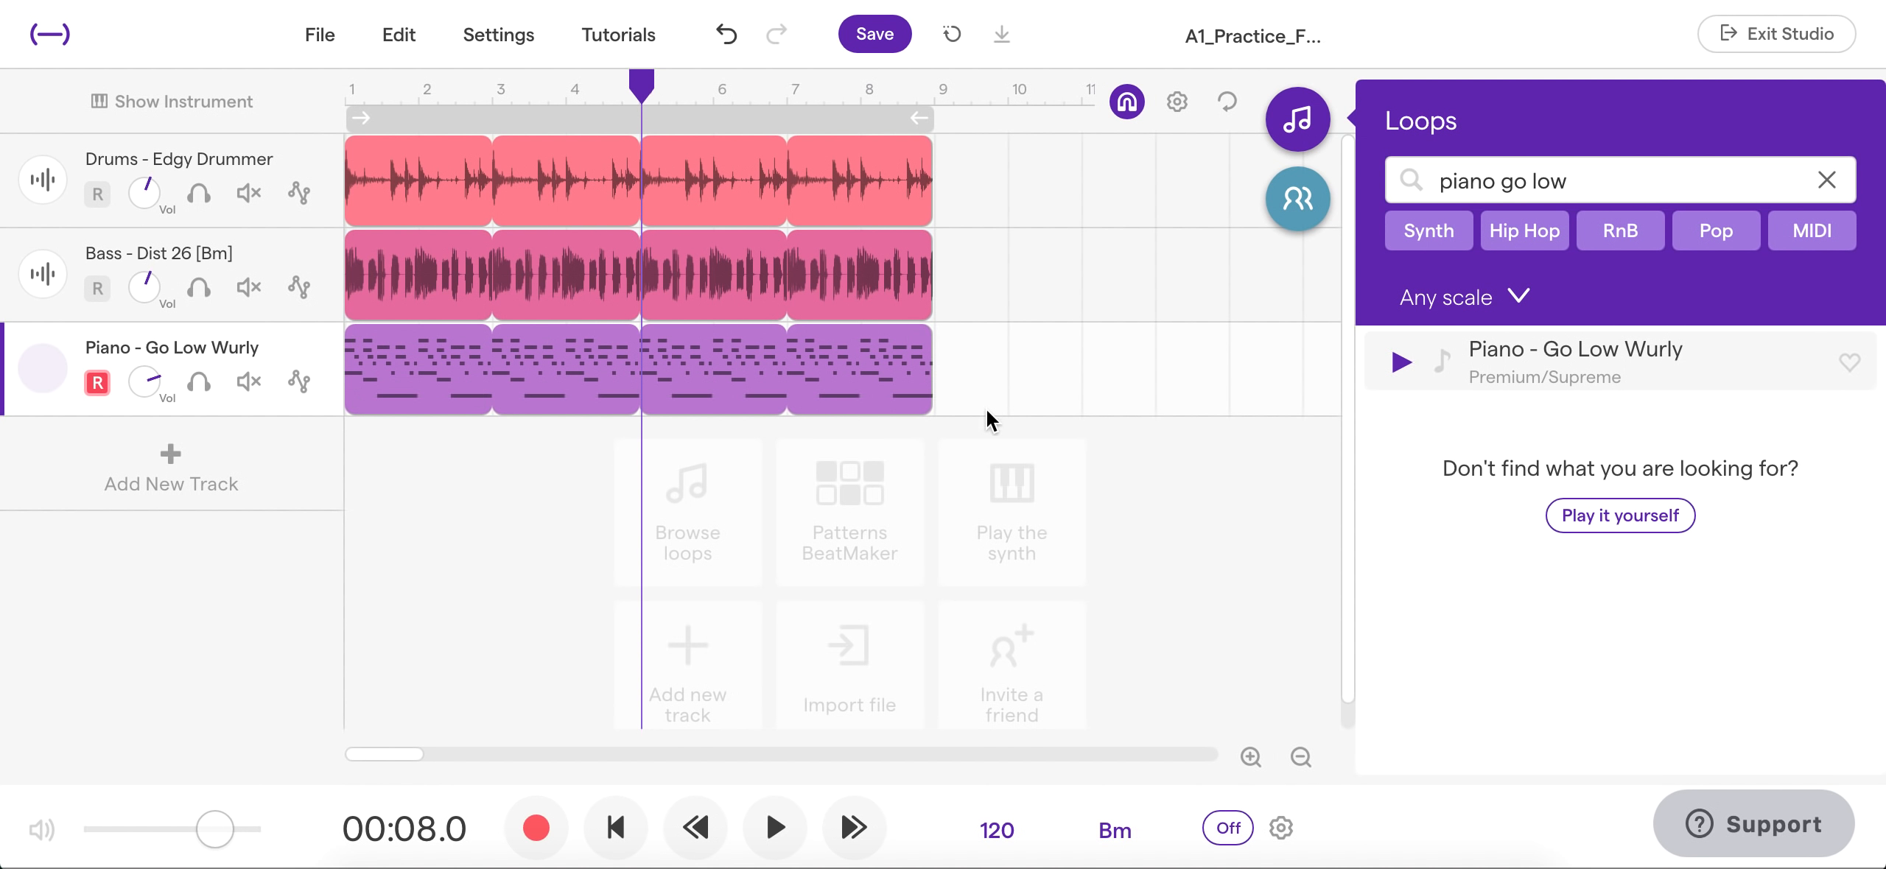
{"action": "left_click", "coordinate": [616, 828]}
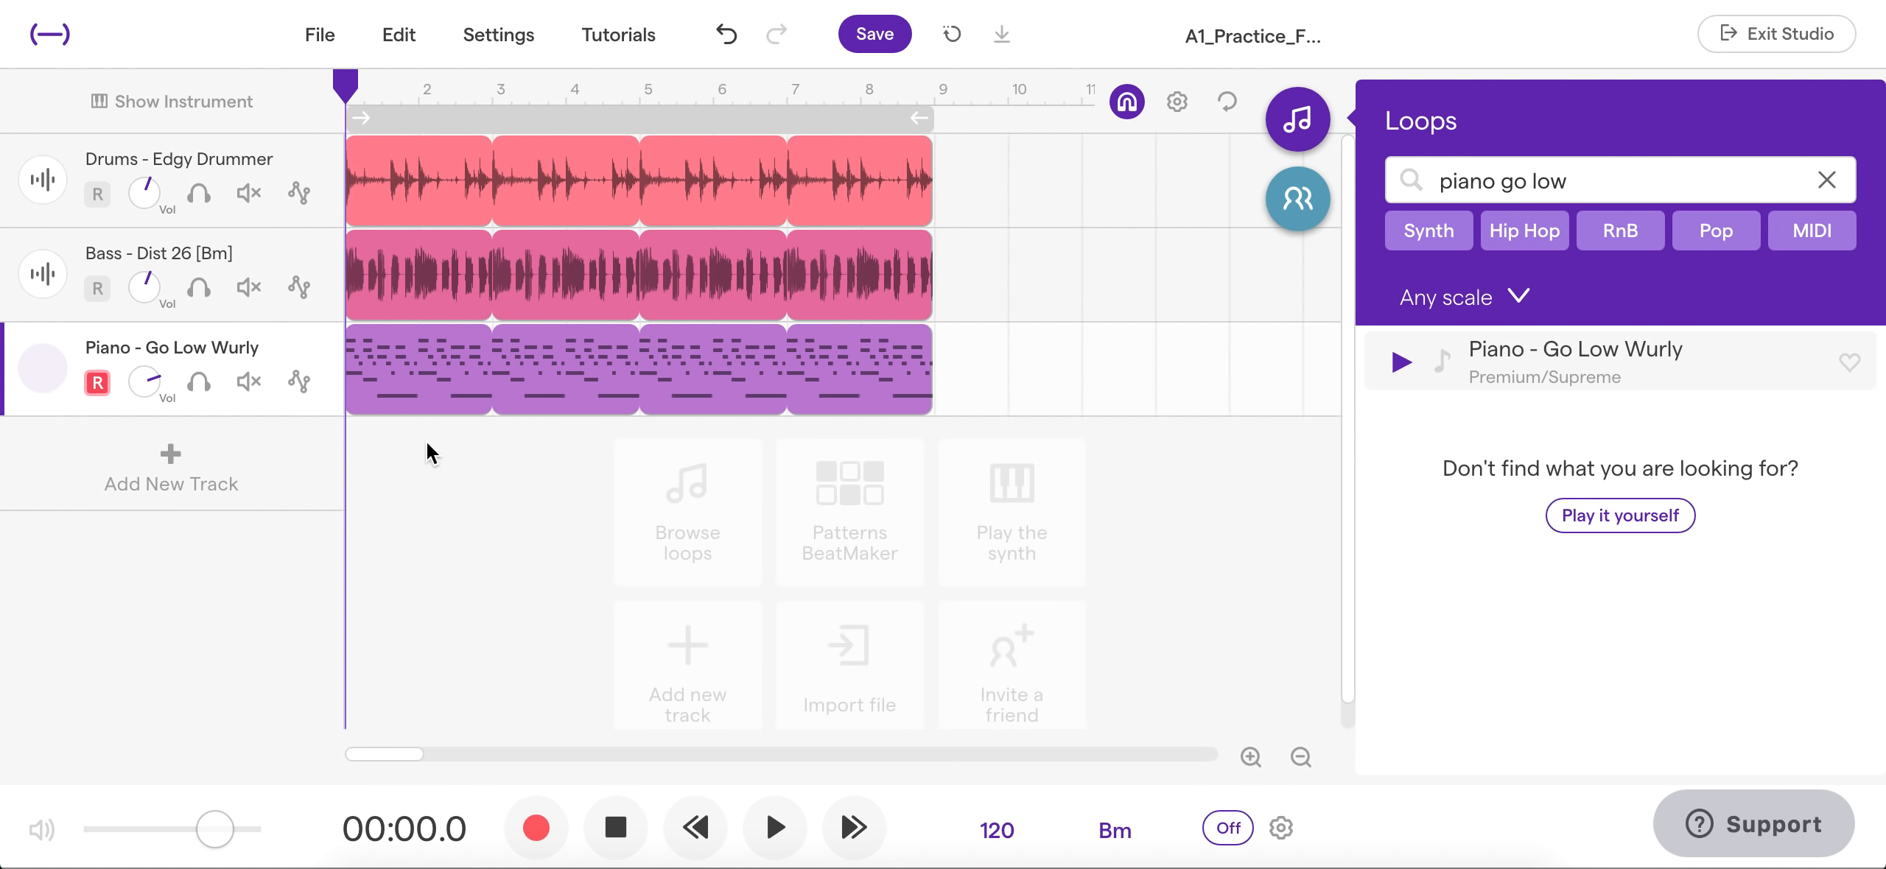
{"action": "mouse_move", "coordinate": [463, 291]}
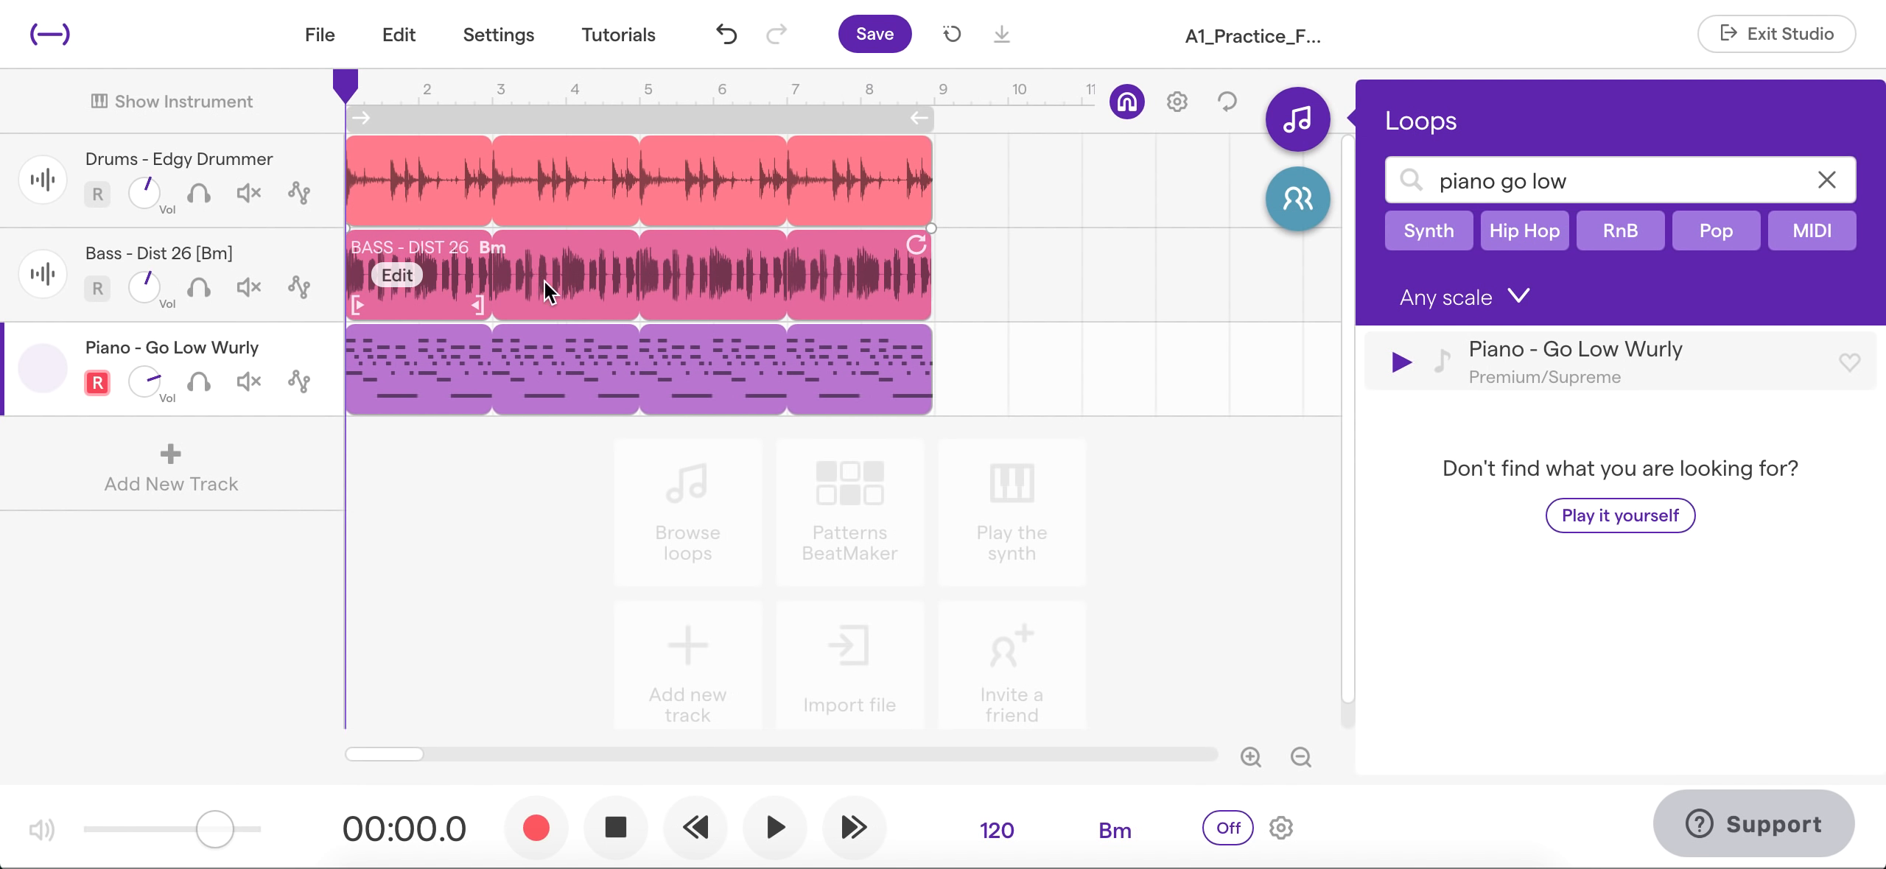
Stagger the loop entries by moving the bass region to start at bar 3 and the piano region to start at bar 5
{"action": "left_click", "coordinate": [643, 271]}
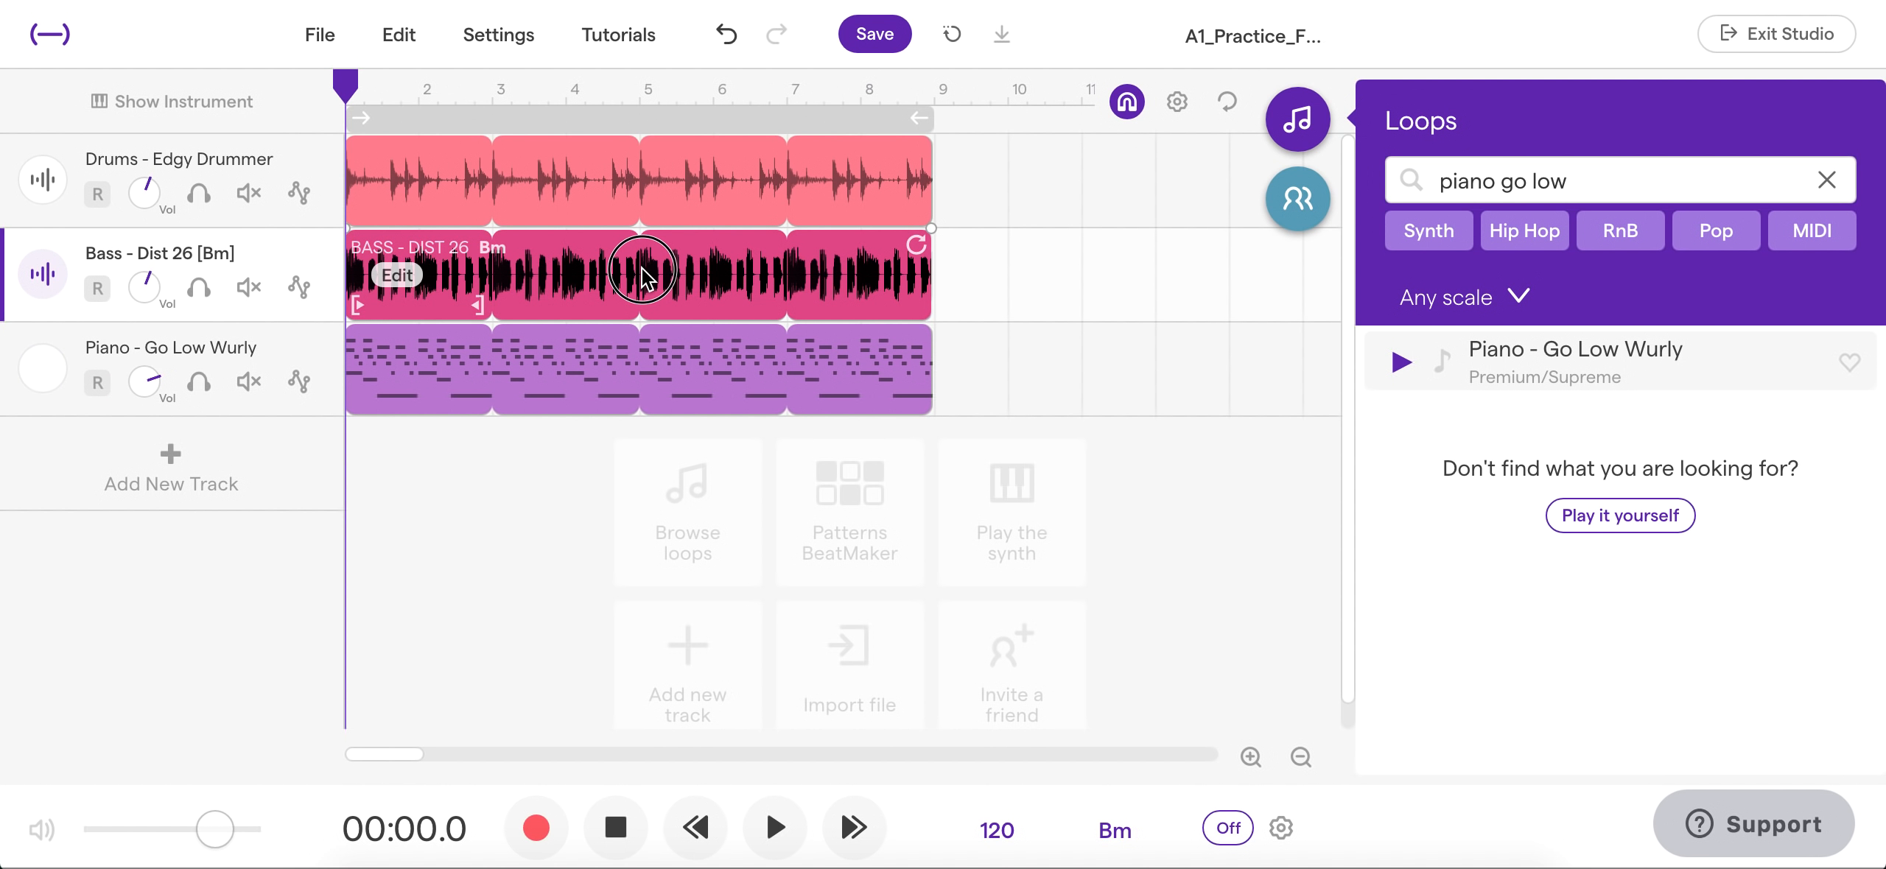
{"action": "left_click_drag", "start_coordinate": [642, 269], "coordinate": [797, 281]}
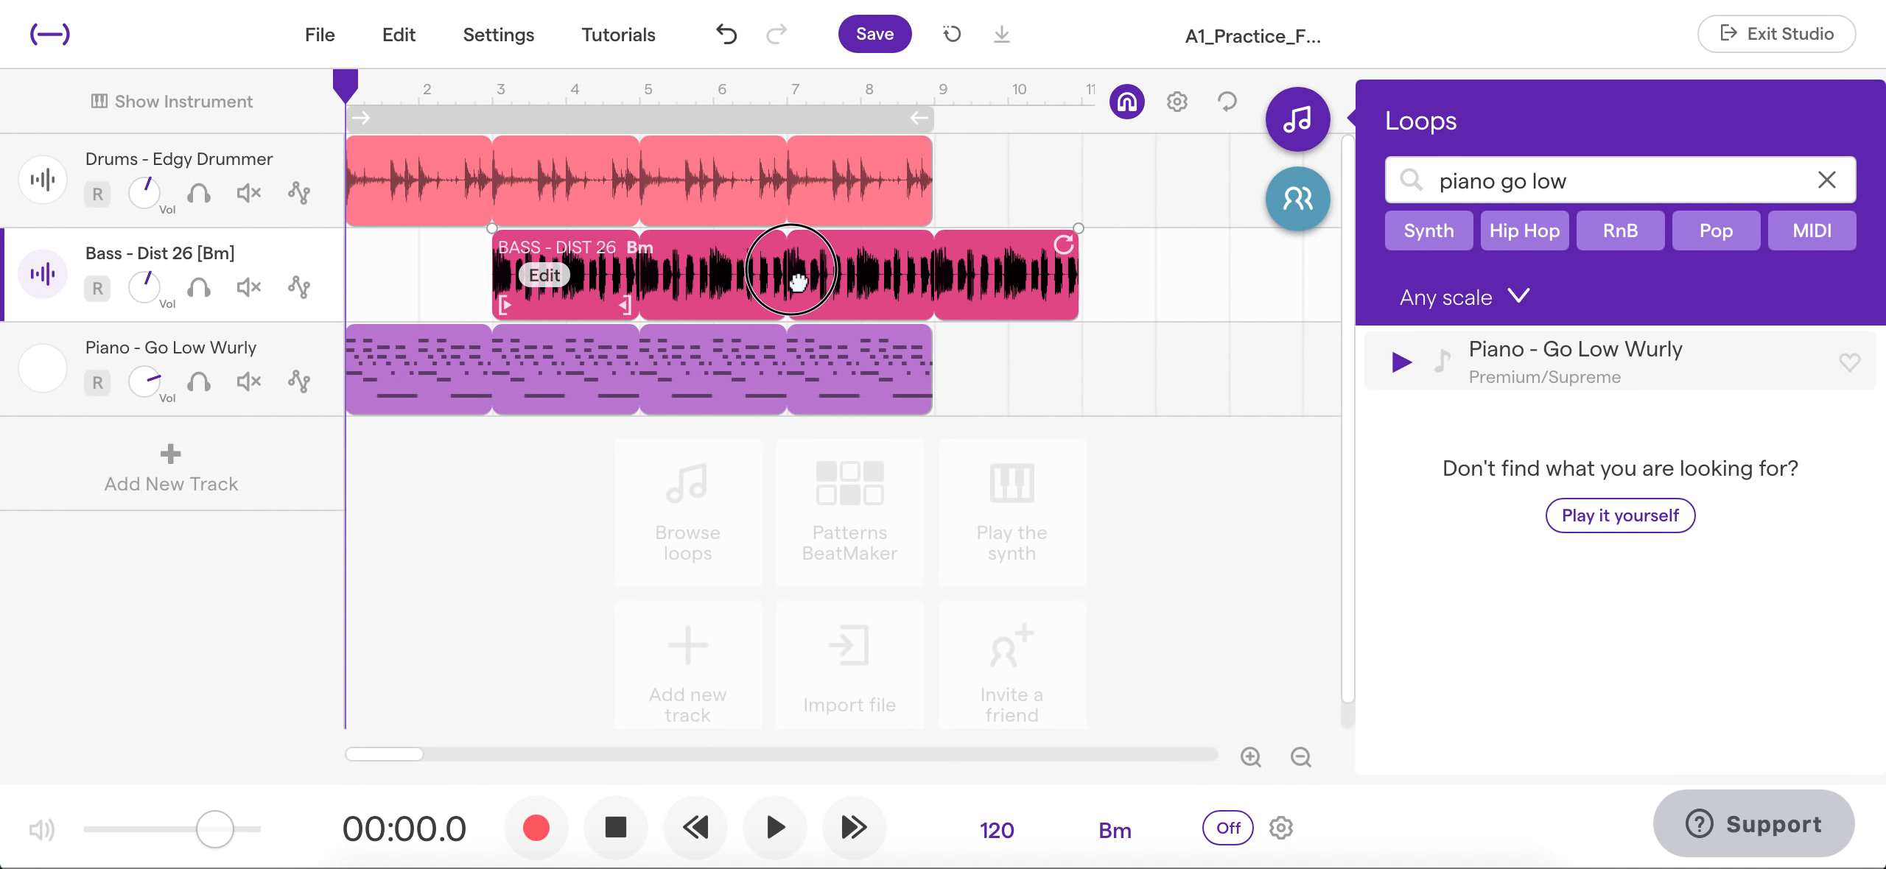
{"action": "left_click", "coordinate": [693, 372]}
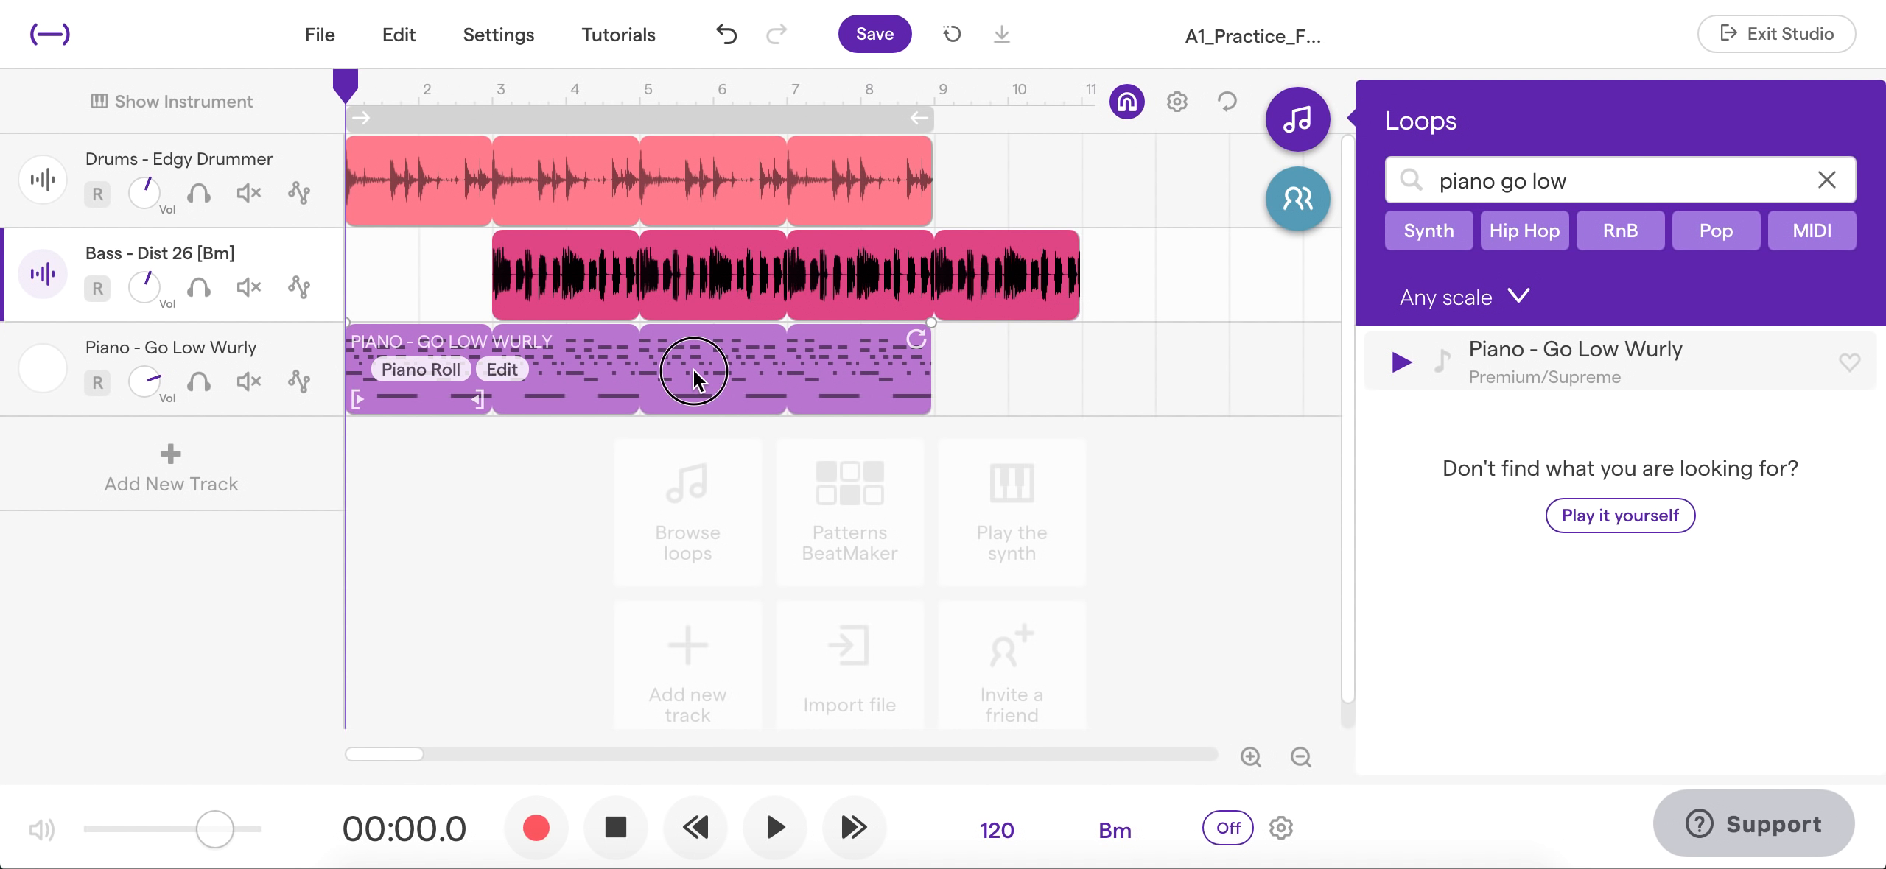
{"action": "left_click_drag", "start_coordinate": [692, 370], "coordinate": [991, 372]}
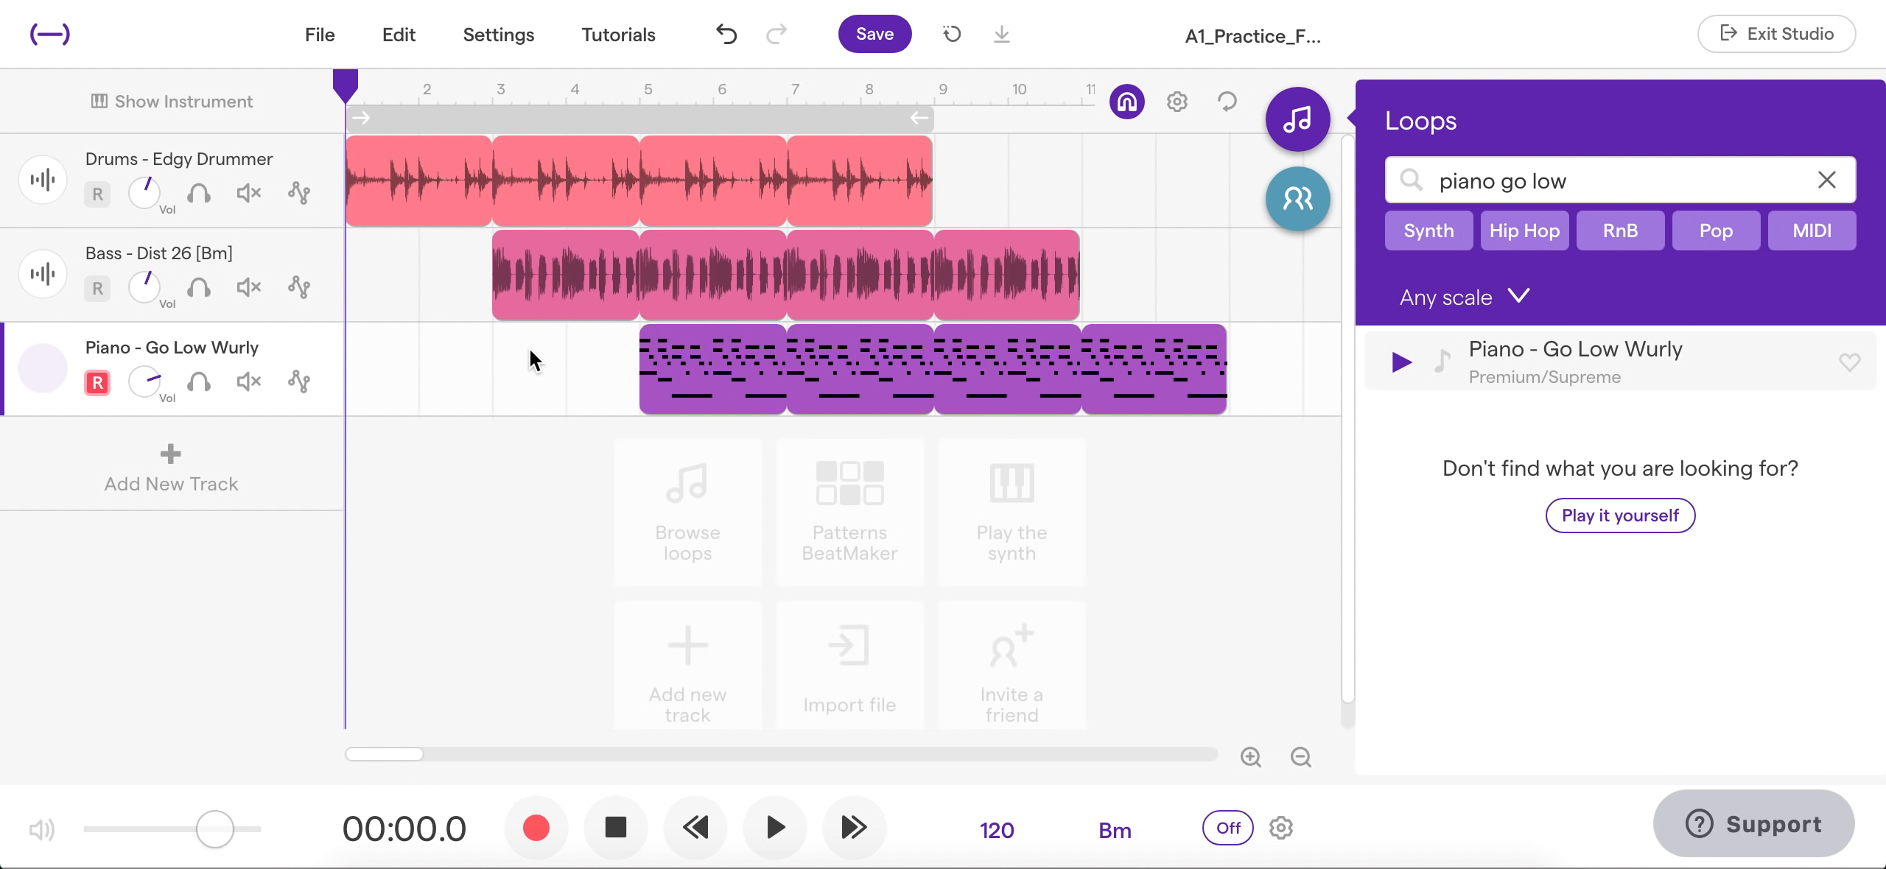
Play the staggered arrangement from the beginning until the piano has entered, and stop playback
{"action": "left_click", "coordinate": [775, 826]}
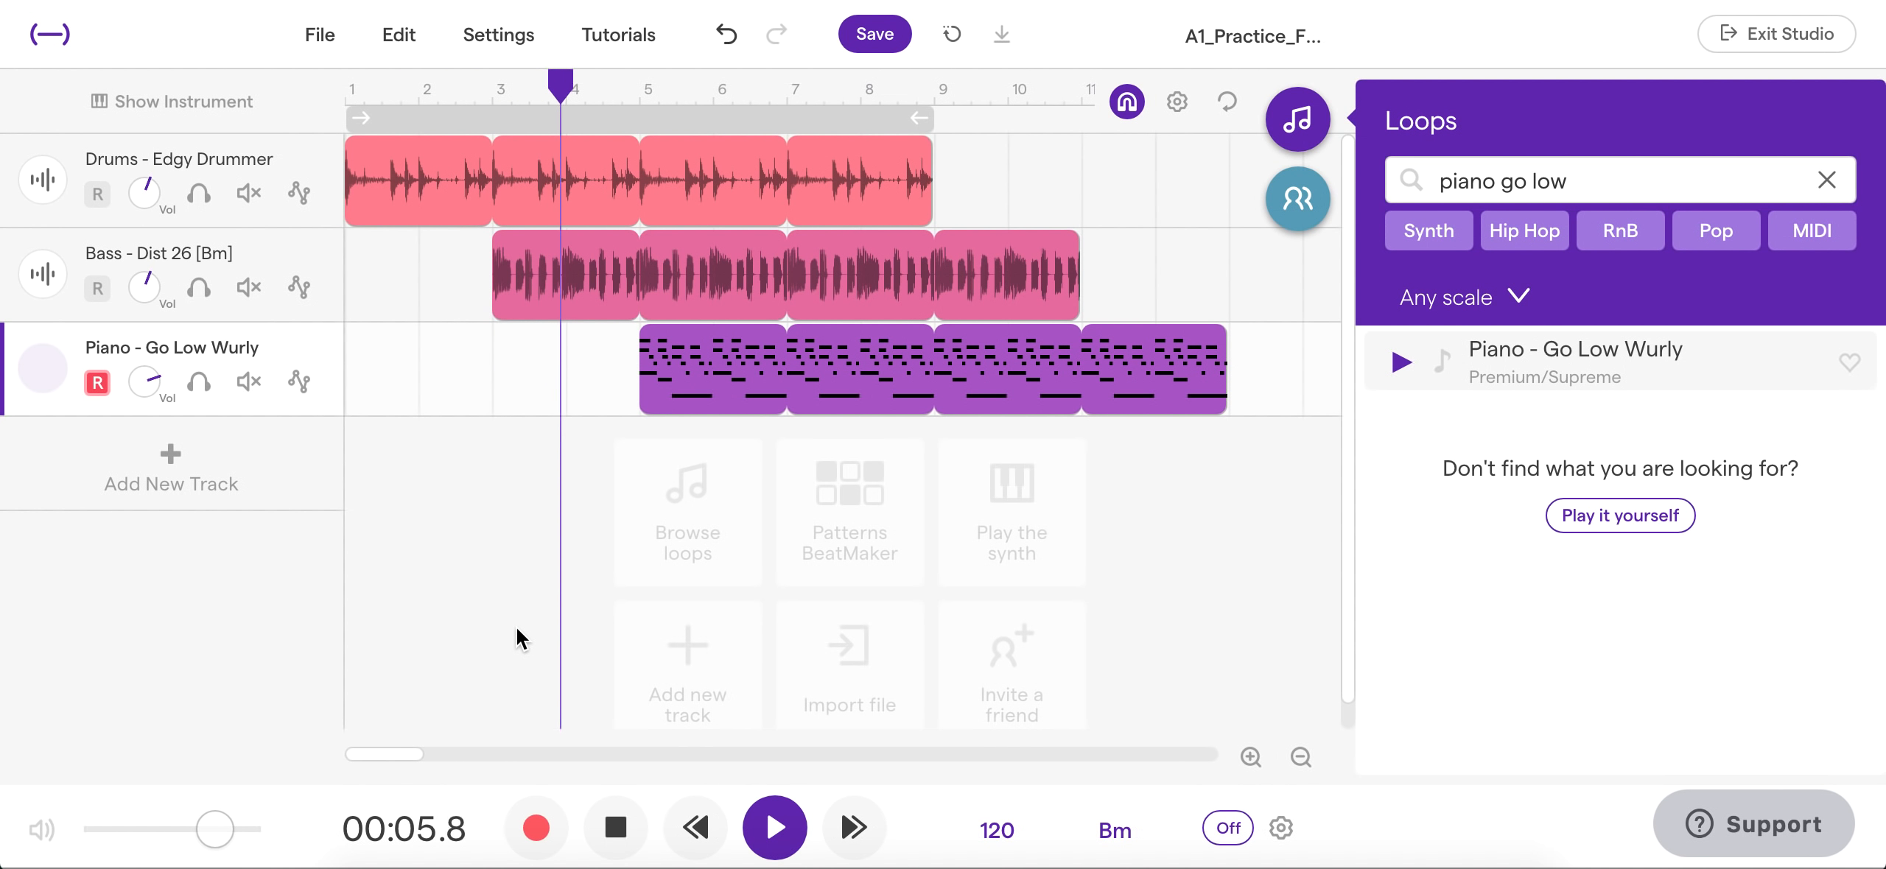
{"action": "left_click", "coordinate": [615, 829]}
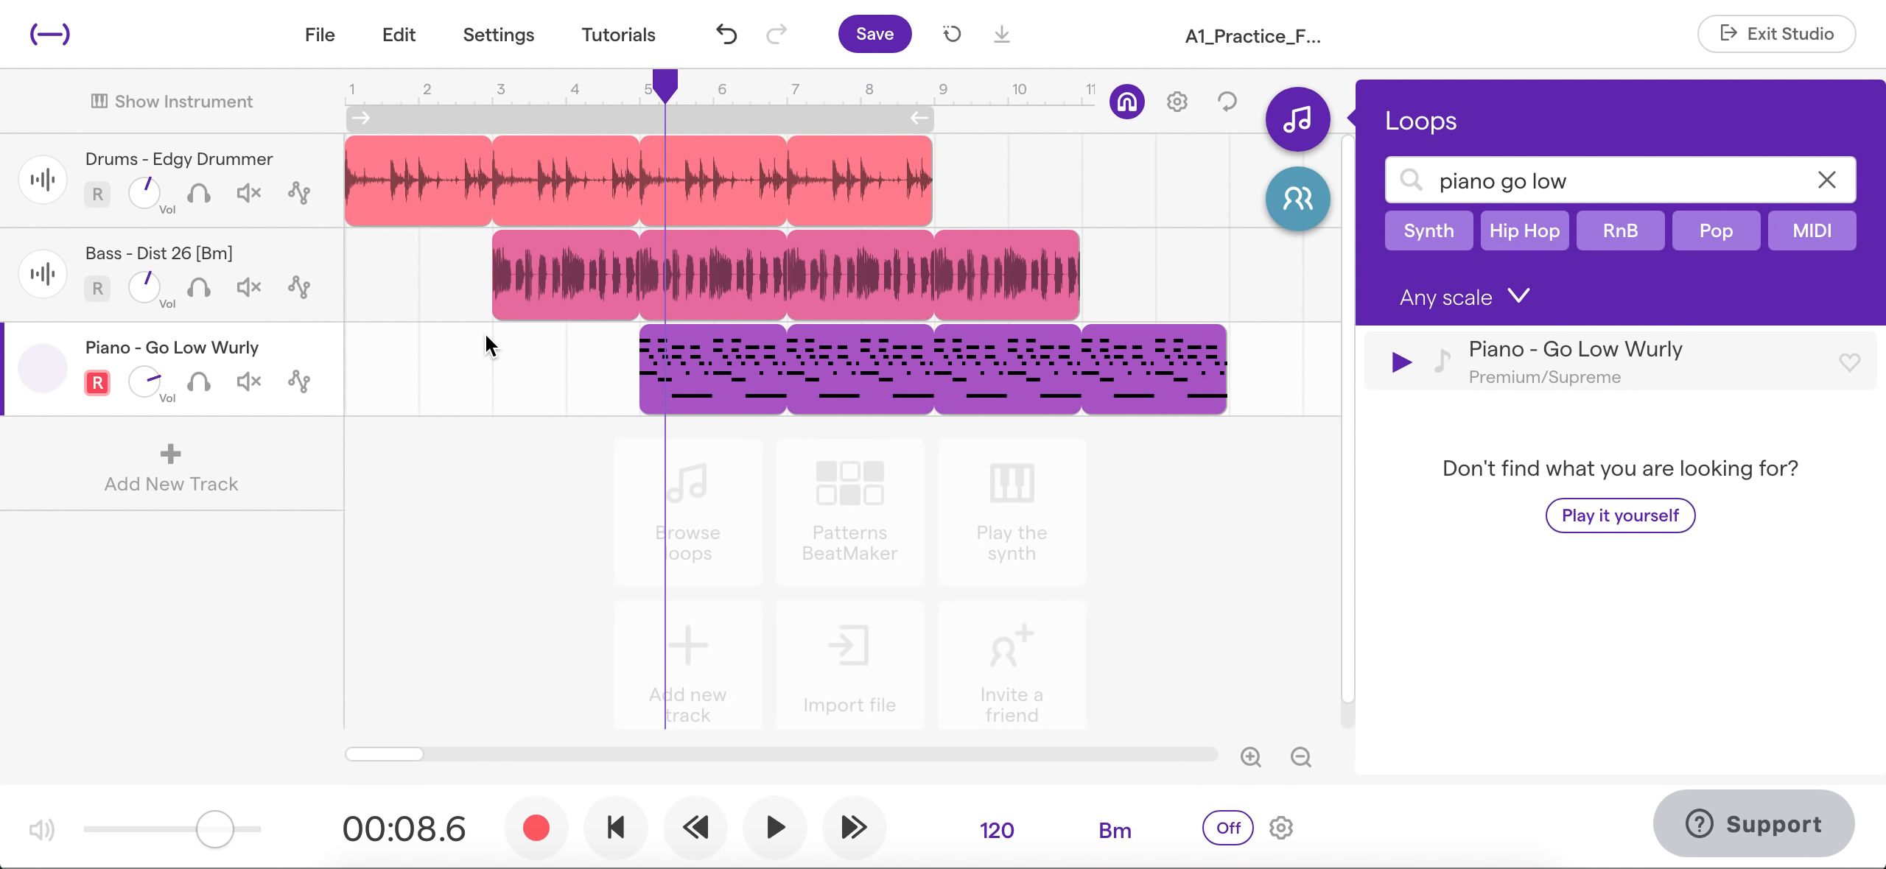
Close the loop library and save the project
{"action": "left_click", "coordinate": [1286, 144]}
{"action": "left_click", "coordinate": [868, 37]}
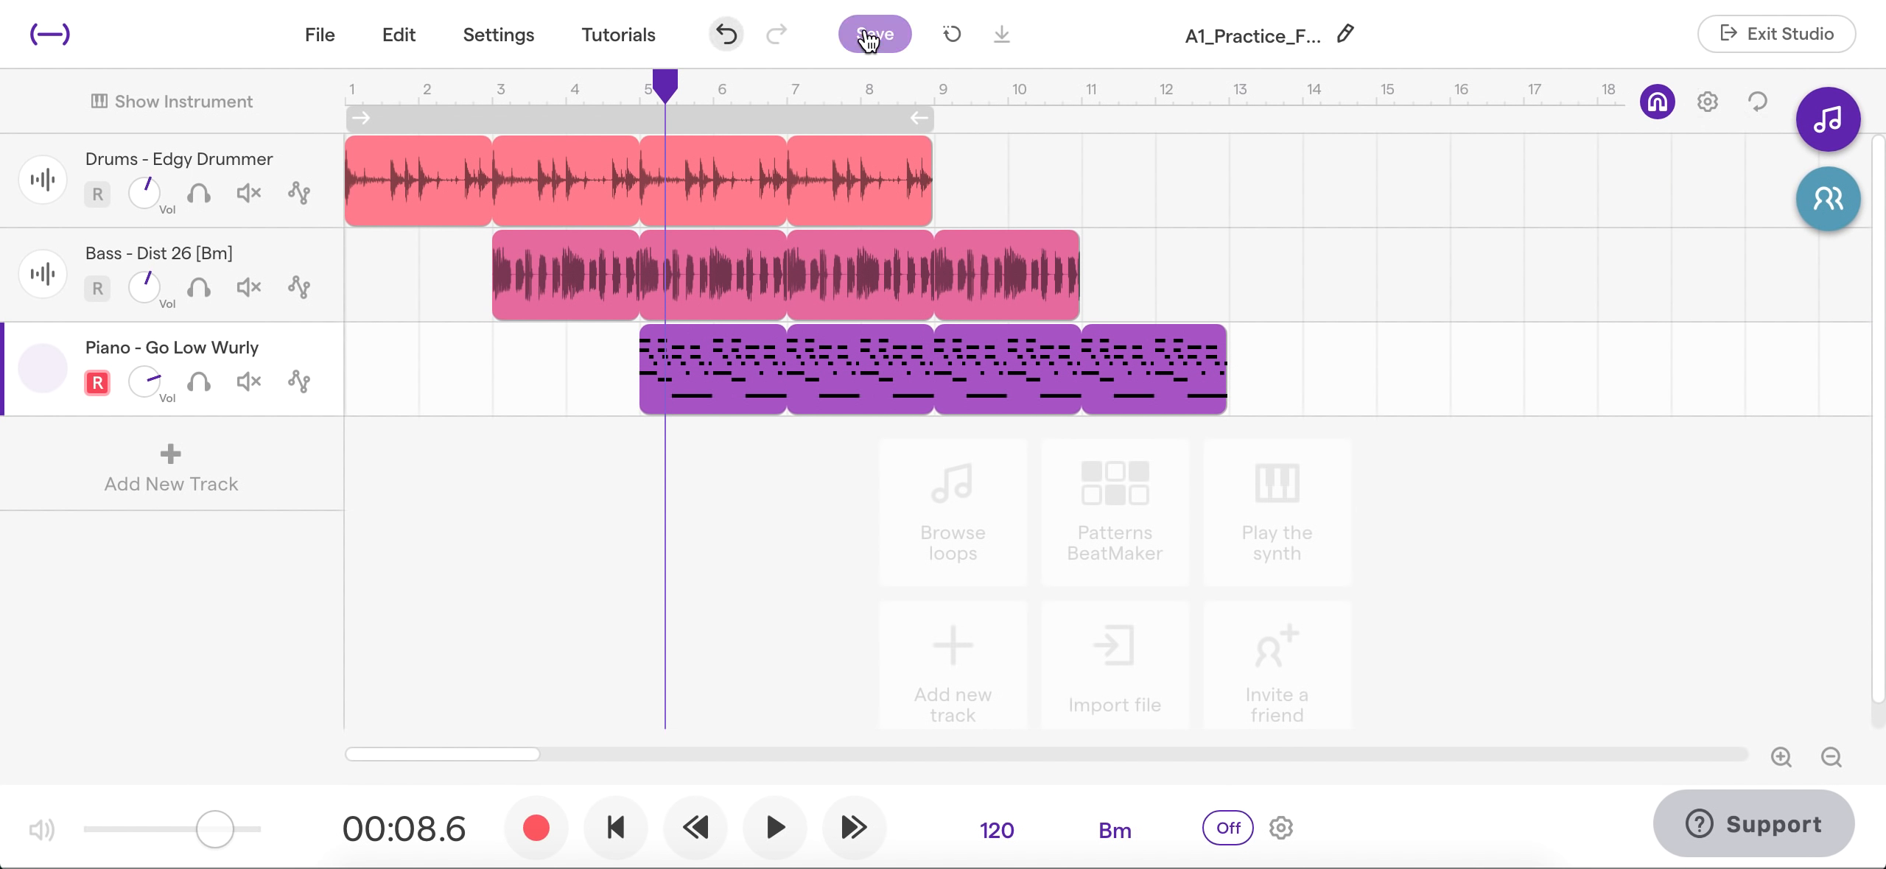
{"action": "left_click", "coordinate": [868, 37]}
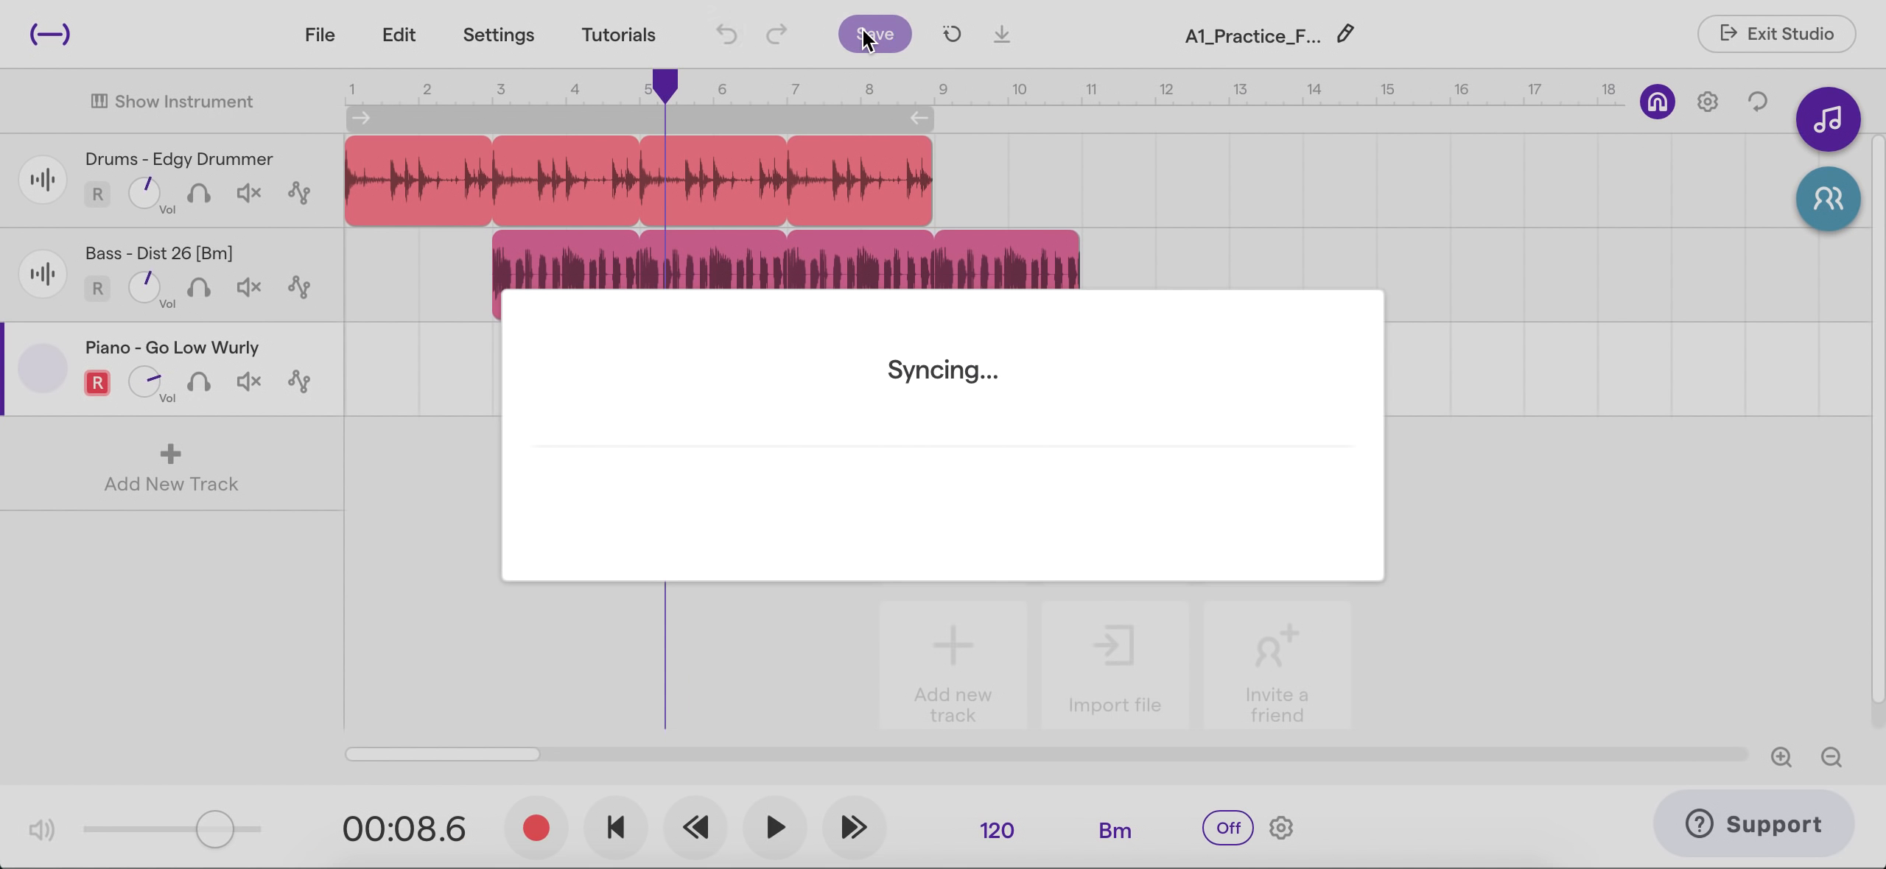